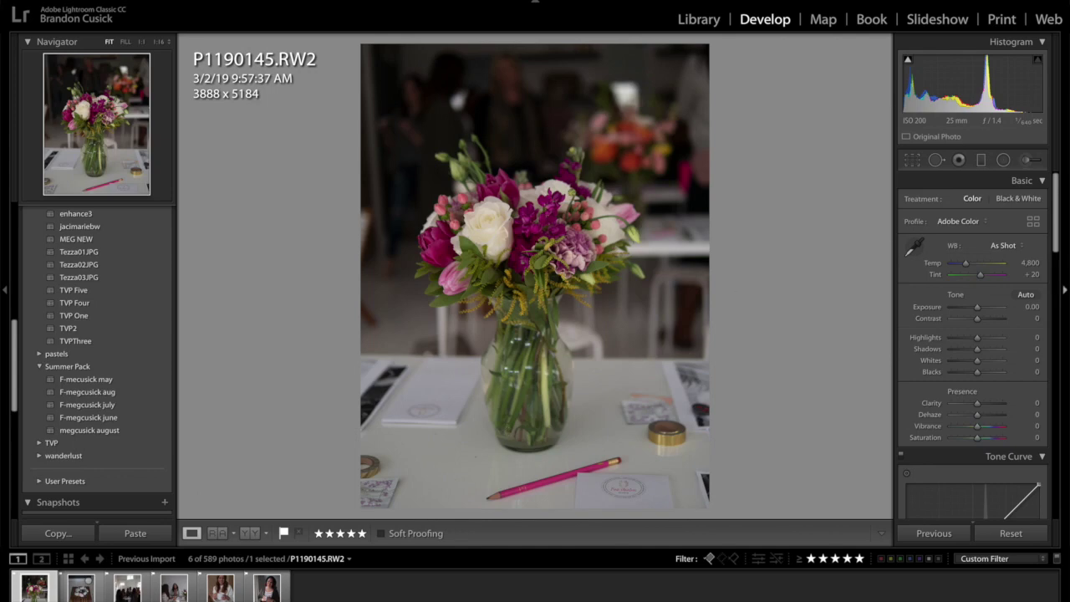
Look through the photo's adjustment settings, from the basic tone controls to the tone curve and HSL
{"action": "scroll", "coordinate": [996, 232], "scroll_direction": "down", "scroll_amount": 2}
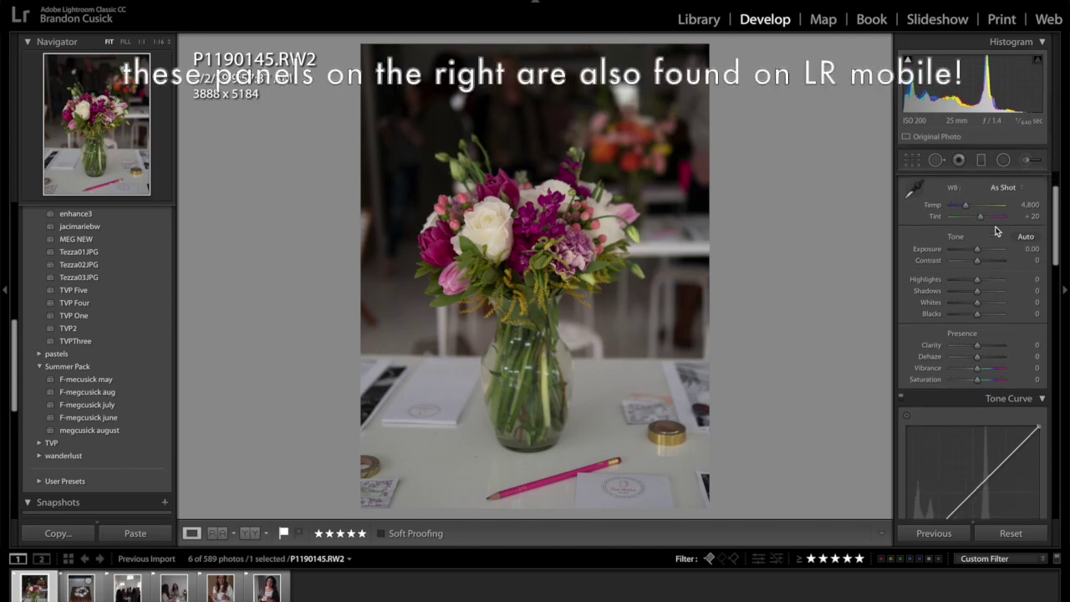
{"action": "scroll", "coordinate": [996, 232], "scroll_direction": "down", "scroll_amount": 5}
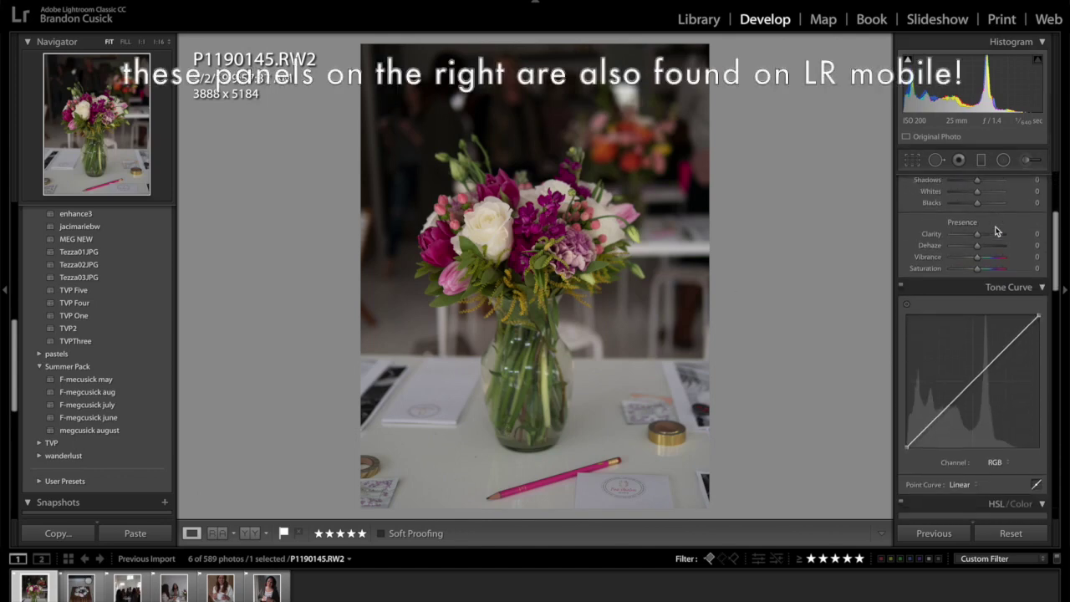
{"action": "scroll", "coordinate": [996, 231], "scroll_direction": "down", "scroll_amount": 1}
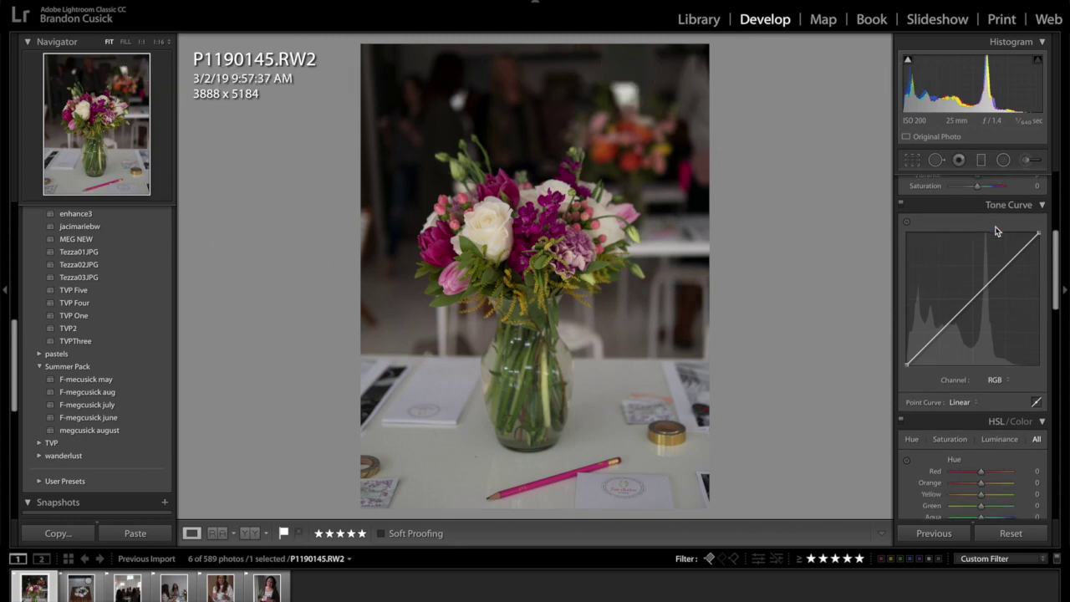
{"action": "scroll", "coordinate": [996, 232], "scroll_direction": "up", "scroll_amount": 3}
{"action": "scroll", "coordinate": [996, 232], "scroll_direction": "down", "scroll_amount": 5}
{"action": "scroll", "coordinate": [996, 232], "scroll_direction": "up", "scroll_amount": 5}
{"action": "scroll", "coordinate": [996, 231], "scroll_direction": "up", "scroll_amount": 3}
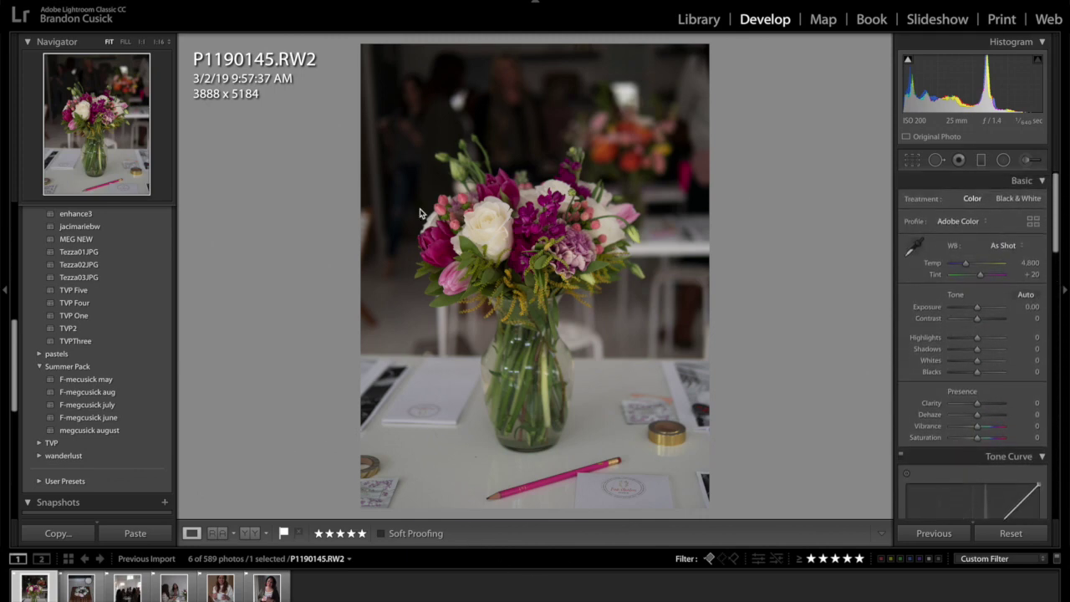
Apply the F-mecusick may preset to the bouquet photo and compare the result with the unedited version
{"action": "mouse_move", "coordinate": [452, 598]}
{"action": "left_click", "coordinate": [101, 381]}
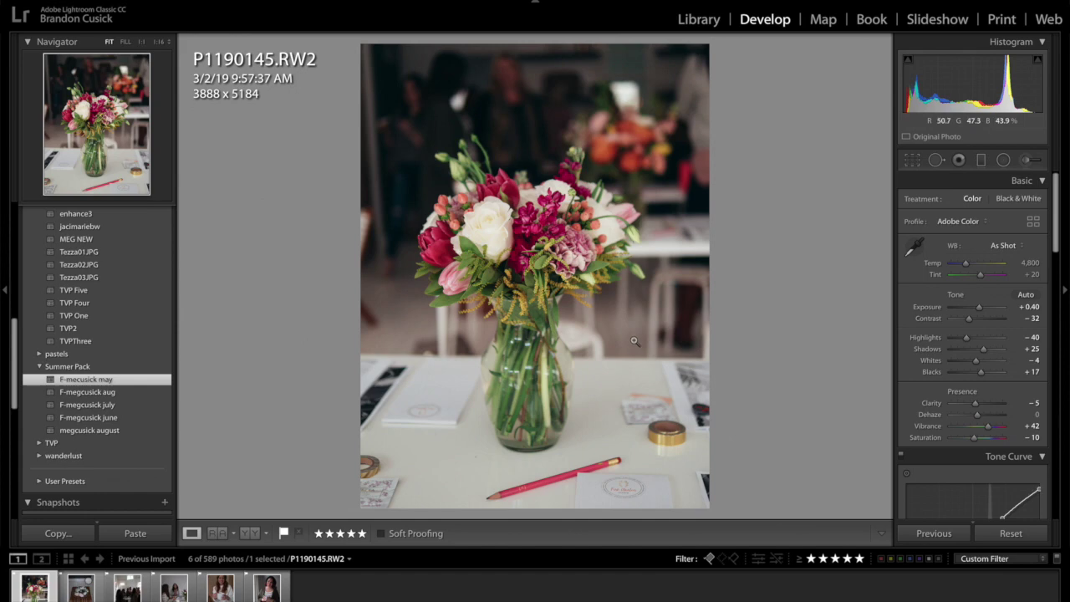
{"action": "key", "text": "backslash"}
{"action": "key", "text": "backslash"}
{"action": "key", "text": "backslash"}
{"action": "key", "text": "backslash"}
{"action": "key", "text": "backslash"}
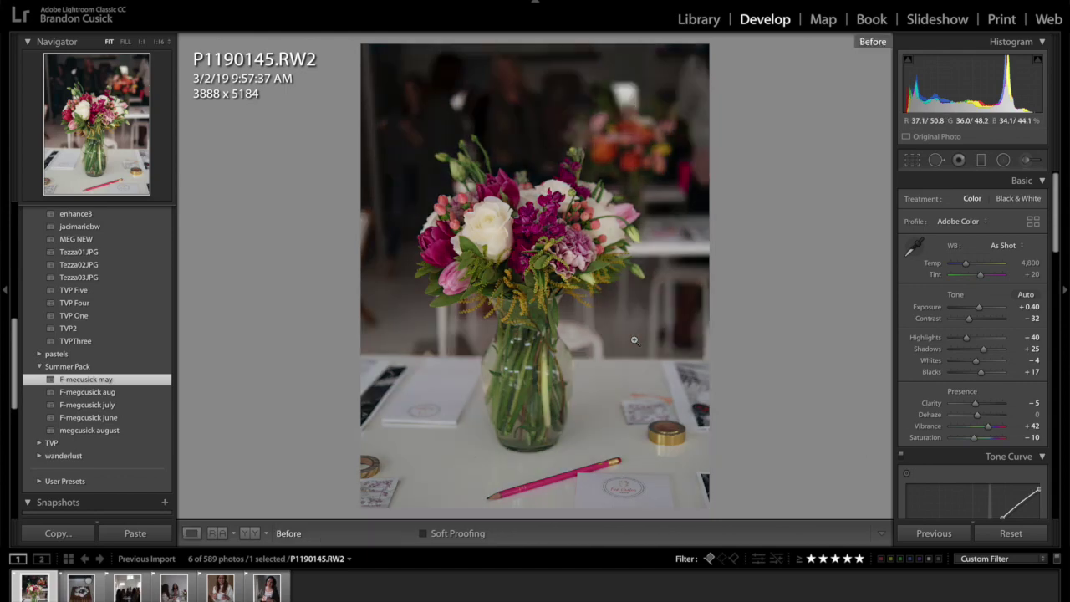
{"action": "key", "text": "backslash"}
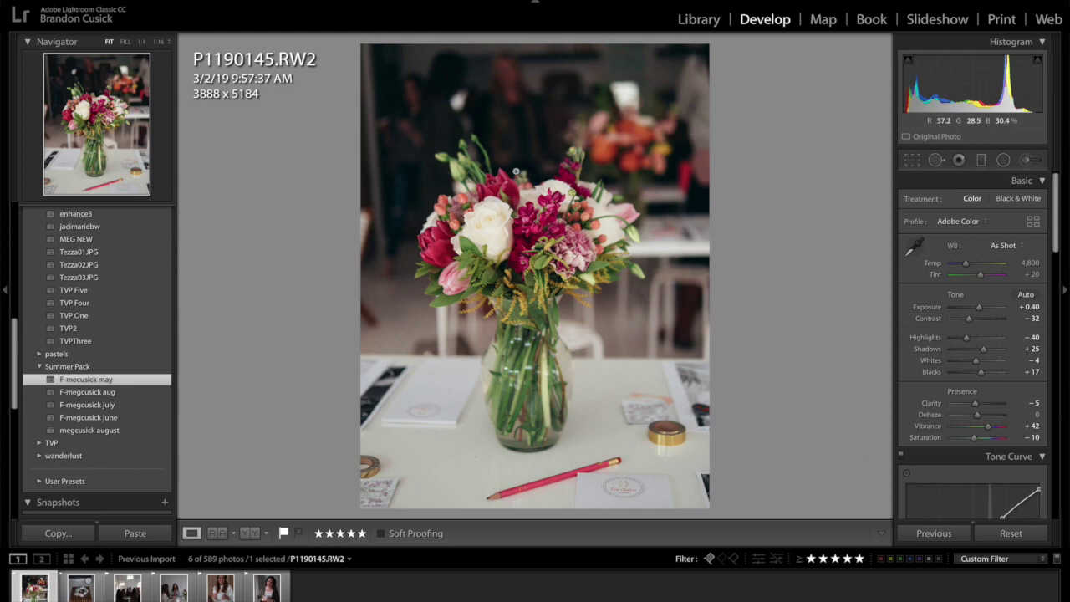
{"action": "key", "text": "backslash"}
{"action": "key", "text": "backslash"}
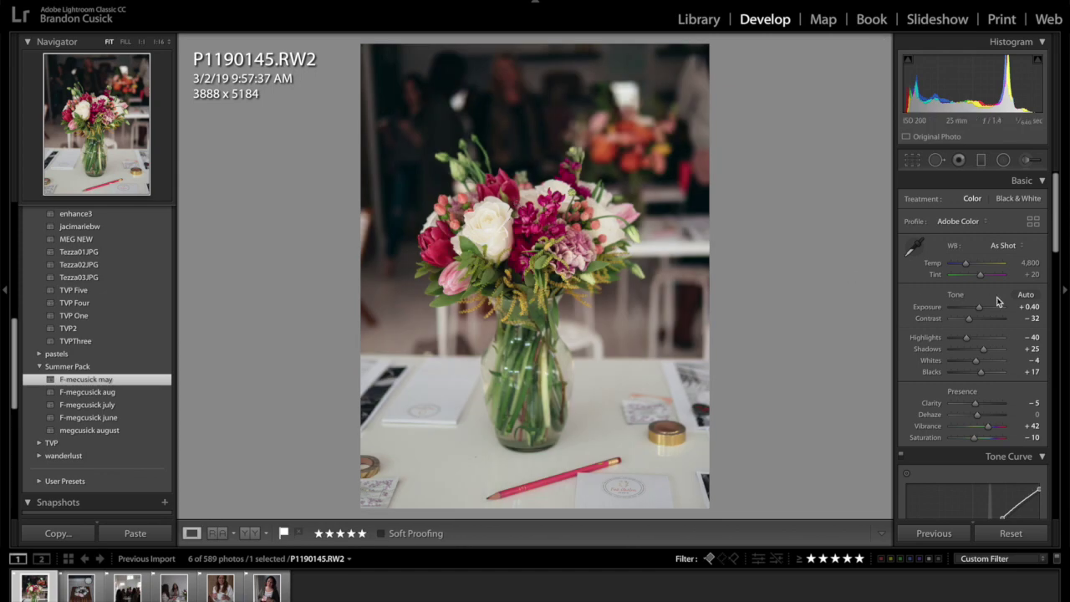
Use targeted hue adjustment on the bouquet's red tulip to set red hue to -67 and orange to -12, then compare before and after
{"action": "scroll", "coordinate": [997, 301], "scroll_direction": "down", "scroll_amount": 10}
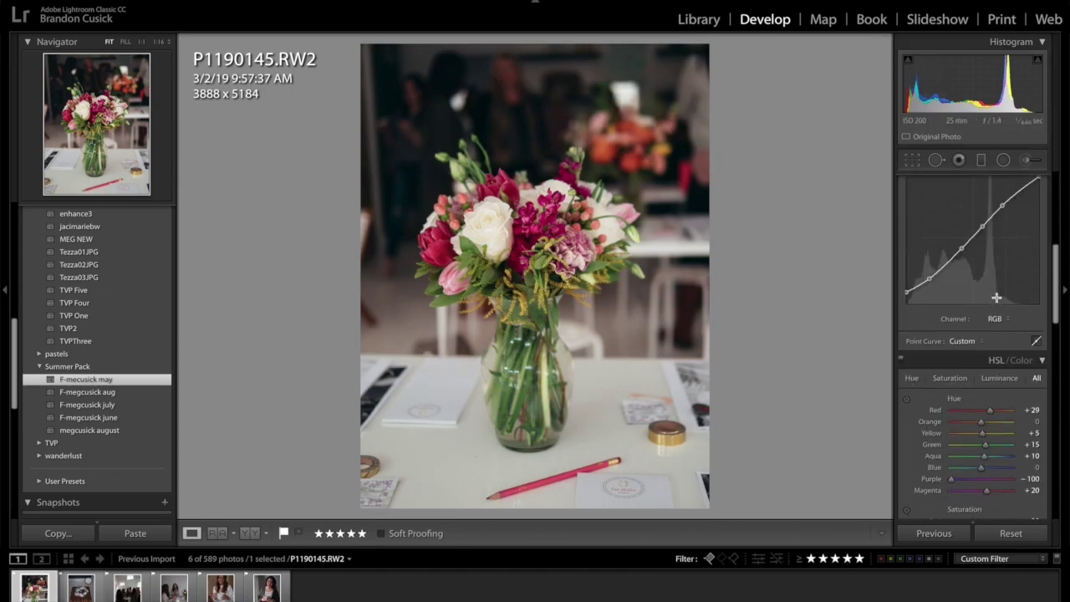
{"action": "scroll", "coordinate": [998, 297], "scroll_direction": "down", "scroll_amount": 1}
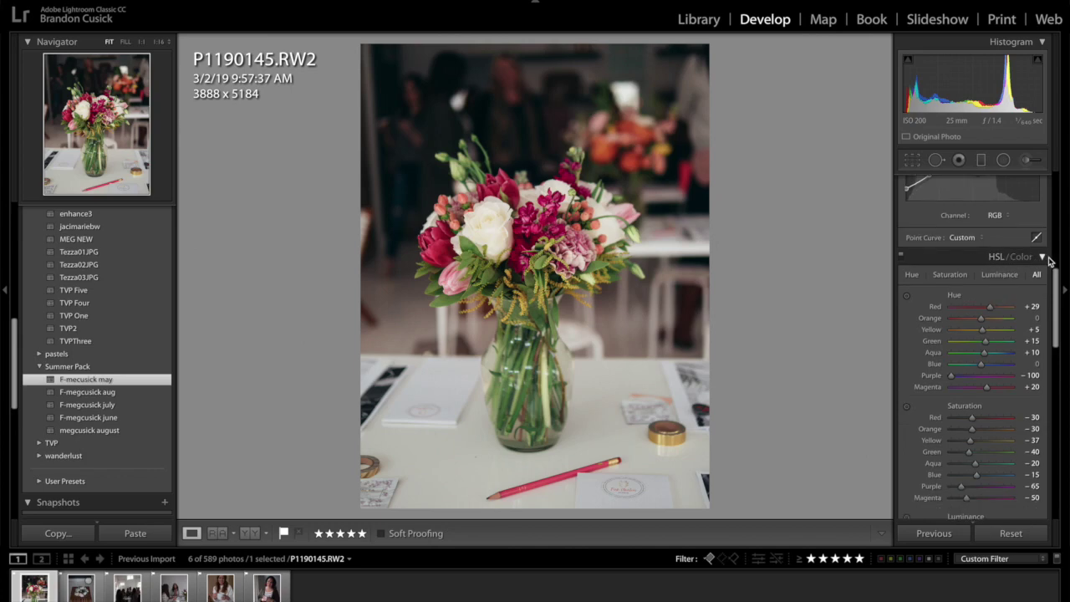
{"action": "scroll", "coordinate": [992, 331], "scroll_direction": "down", "scroll_amount": 2}
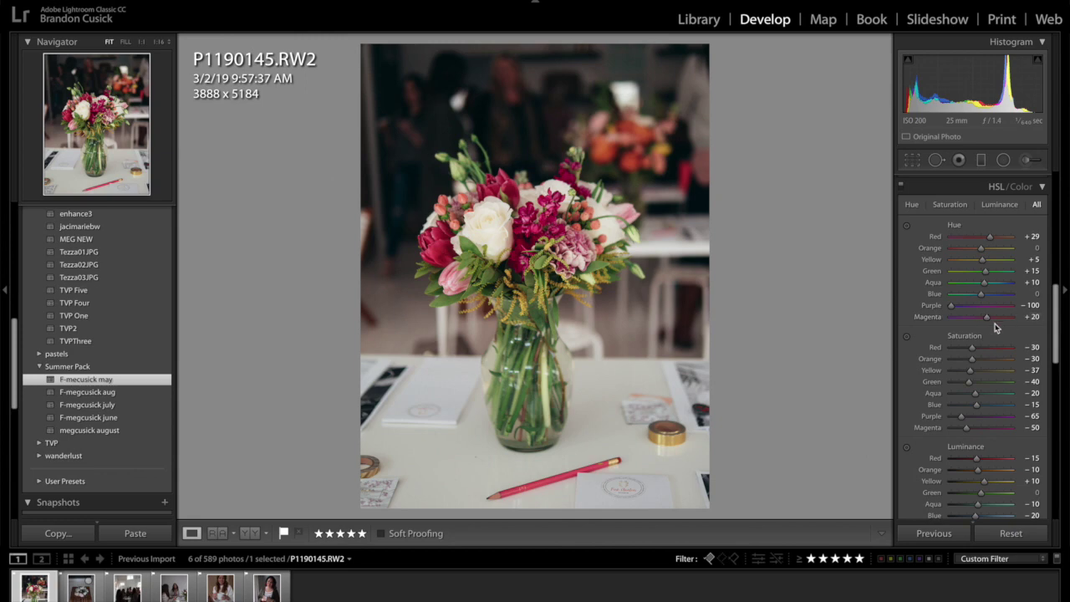
{"action": "left_click", "coordinate": [908, 226]}
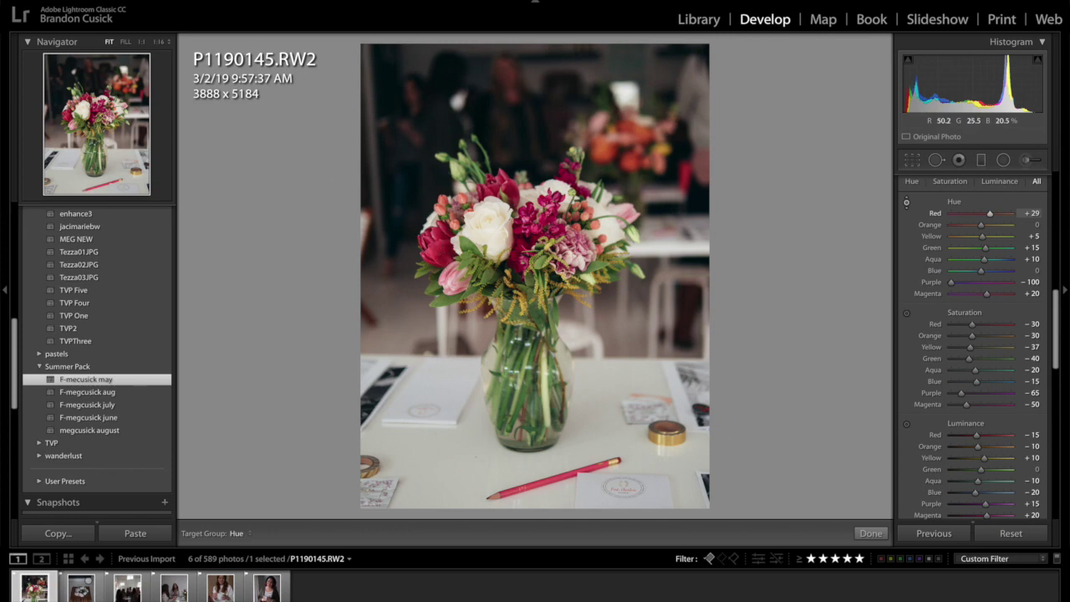
{"action": "left_click_drag", "start_coordinate": [436, 244], "coordinate": [437, 234]}
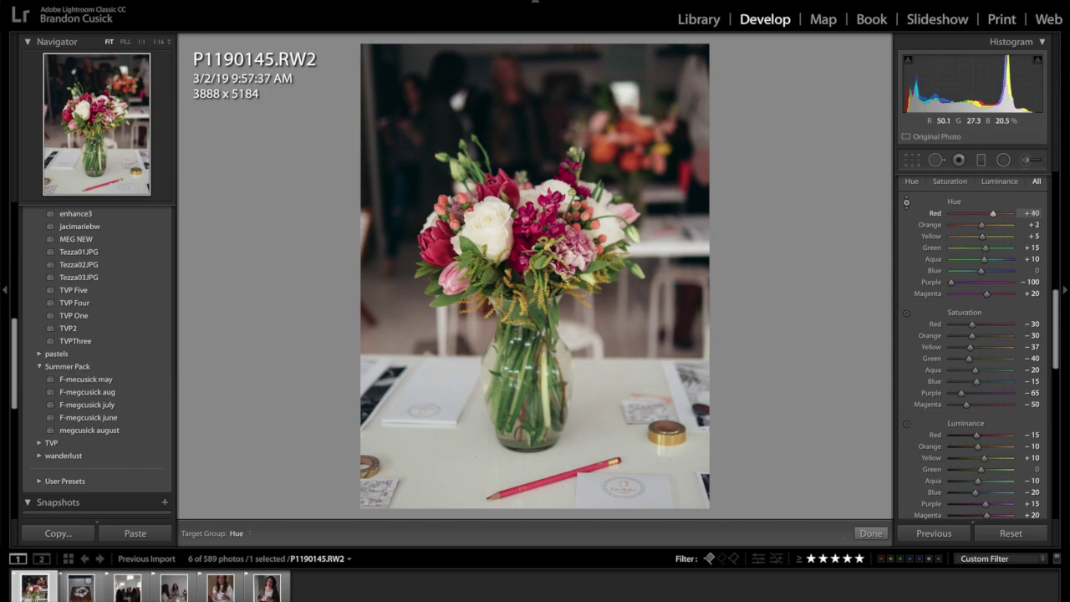
{"action": "left_click_drag", "start_coordinate": [437, 234], "coordinate": [436, 201]}
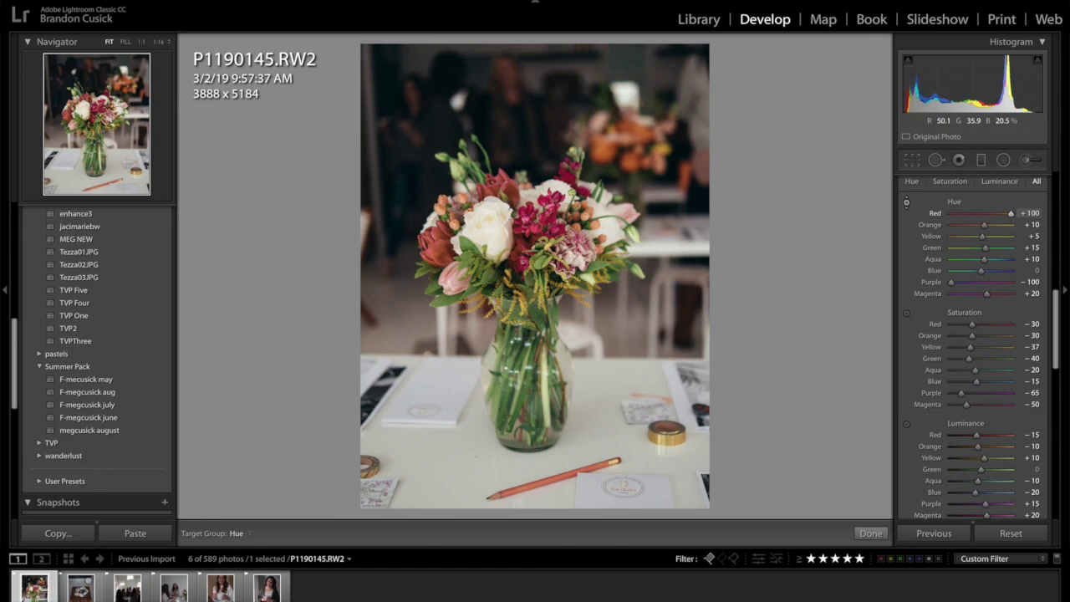
{"action": "left_click_drag", "start_coordinate": [436, 201], "coordinate": [436, 273]}
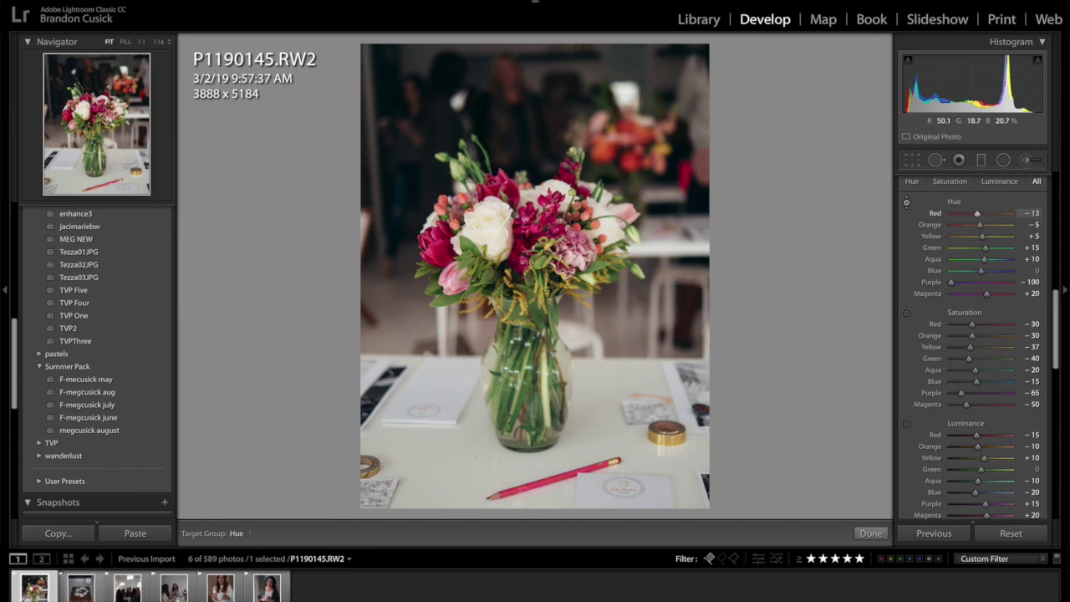
{"action": "left_click_drag", "start_coordinate": [436, 272], "coordinate": [436, 312]}
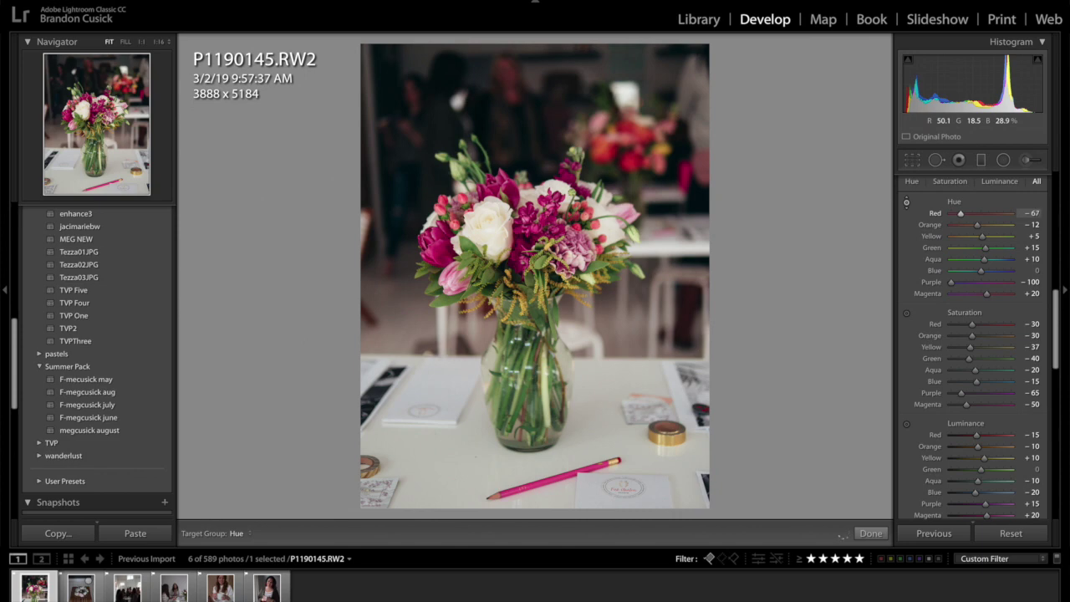
{"action": "left_click_drag", "start_coordinate": [627, 164], "coordinate": [627, 167]}
{"action": "key", "text": "backslash"}
{"action": "key", "text": "backslash"}
Go to the cookie plate photo P1190342.RW2 and apply the F-mecusick may preset to it
{"action": "key", "text": "Right"}
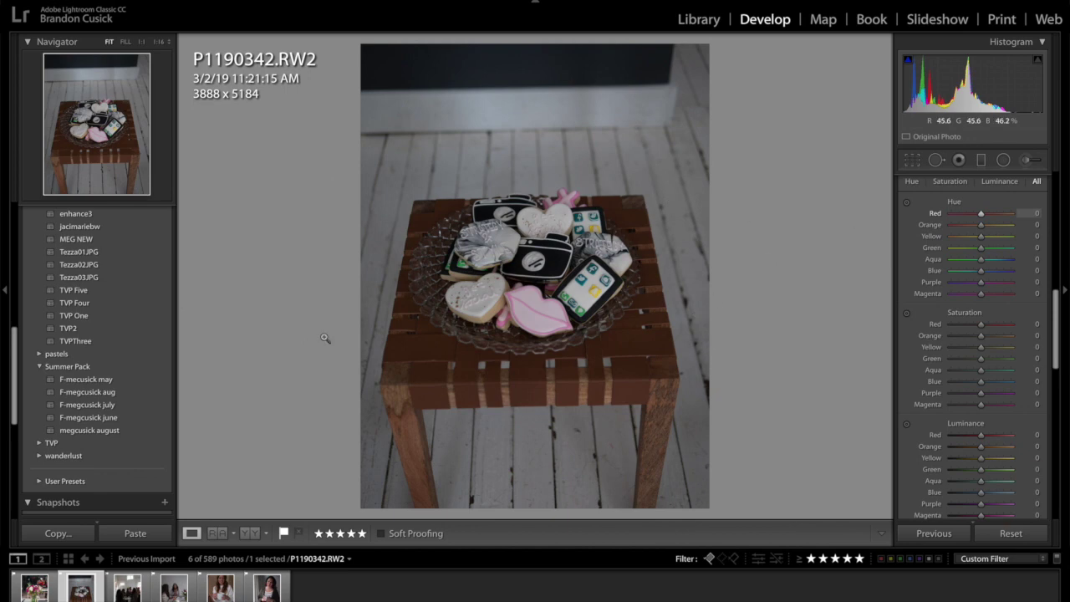
{"action": "left_click", "coordinate": [159, 380]}
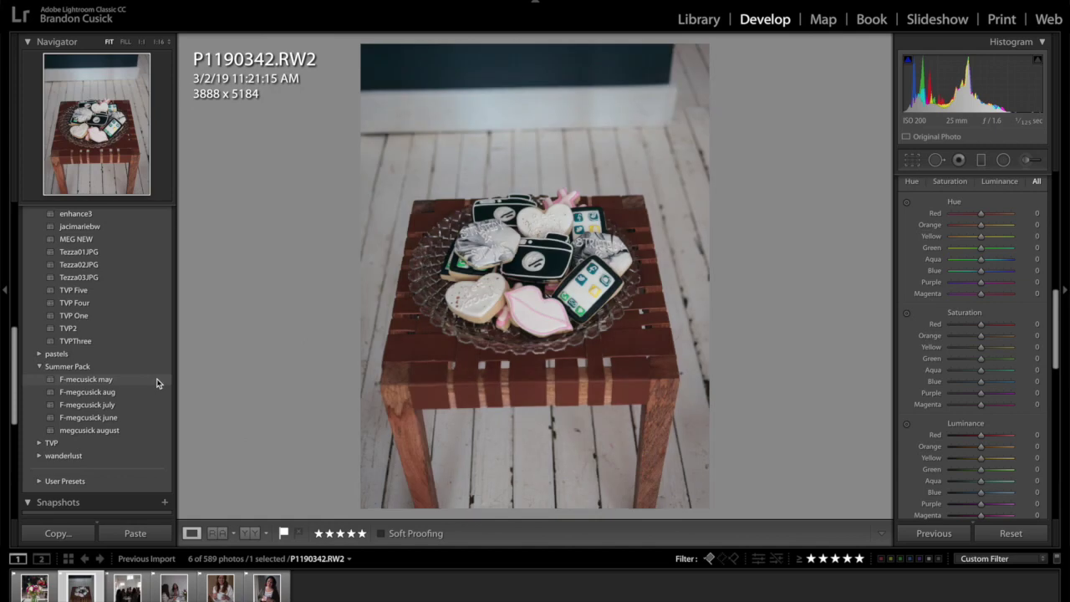
{"action": "left_click", "coordinate": [159, 383]}
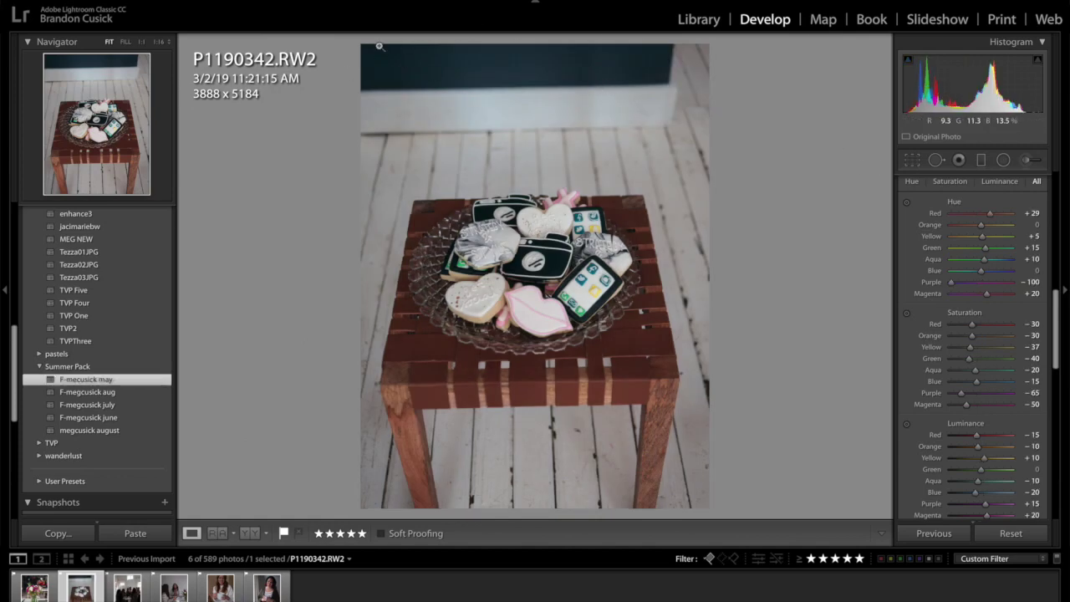
Crop the cookie plate photo to 3782 x 4422, cutting off the dark wall above the stool
{"action": "left_click", "coordinate": [914, 161]}
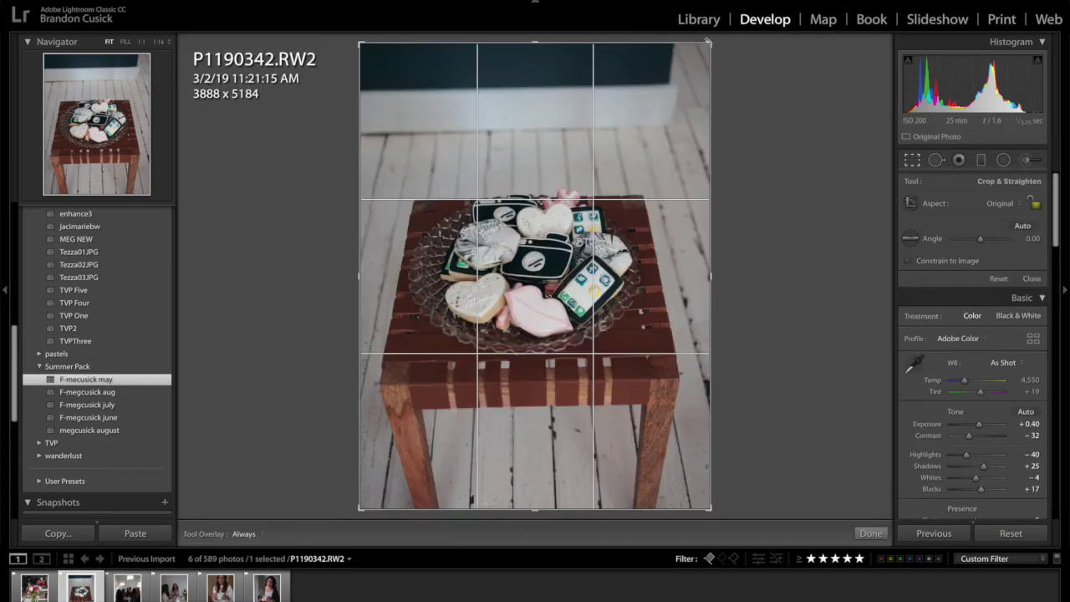
{"action": "left_click_drag", "start_coordinate": [708, 41], "coordinate": [710, 74]}
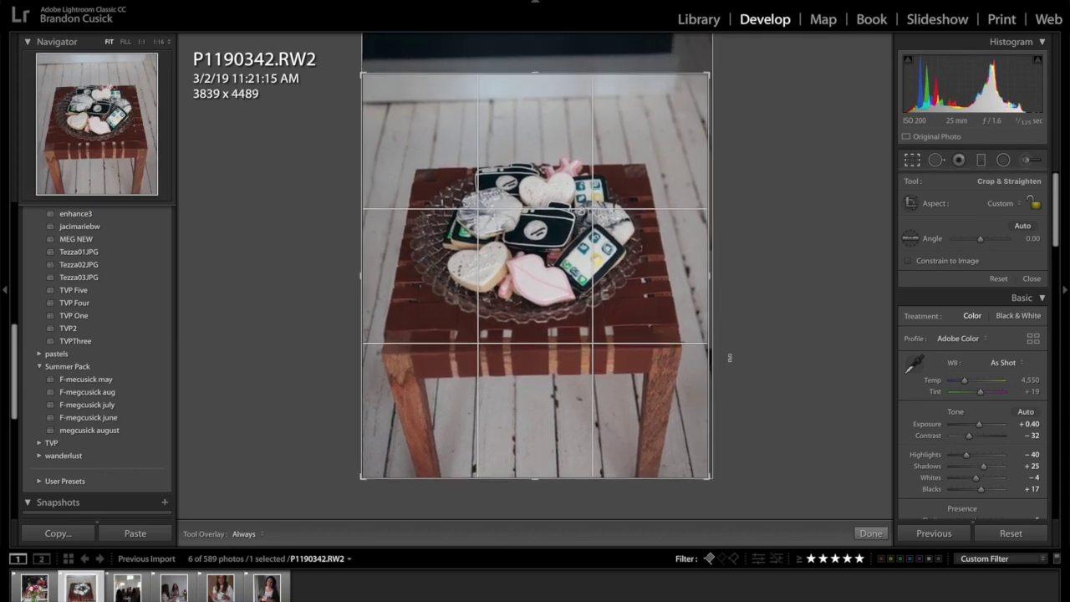
{"action": "left_click_drag", "start_coordinate": [743, 454], "coordinate": [742, 475]}
{"action": "key", "text": "Return"}
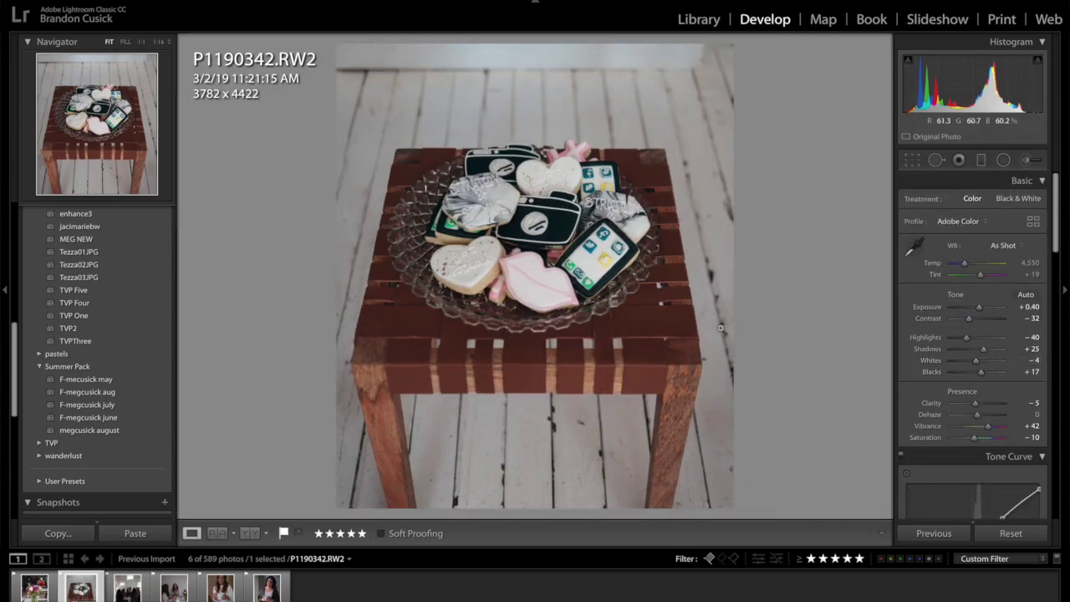
Reapply the F-mecusick may preset to the cropped cookie photo and compare it with the unedited version
{"action": "left_click", "coordinate": [111, 381]}
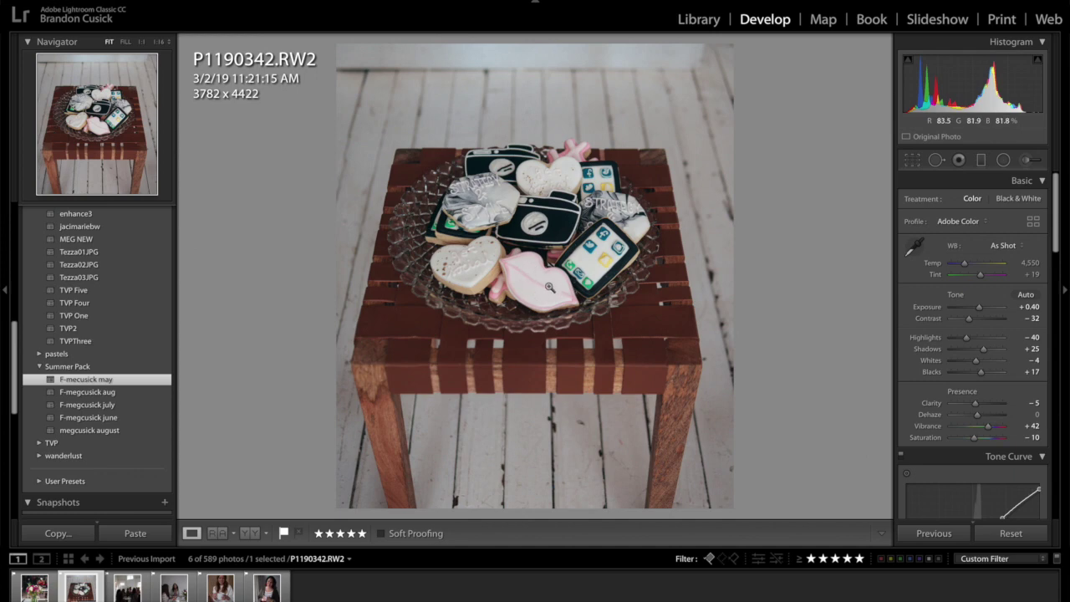
{"action": "key", "text": "backslash"}
{"action": "key", "text": "backslash"}
{"action": "key", "text": "backslash"}
{"action": "key", "text": "backslash"}
{"action": "key", "text": "backslash"}
{"action": "key", "text": "backslash"}
Use targeted saturation adjustment on the pink lips cookie to set red saturation to +28 and magenta to -48
{"action": "left_click", "coordinate": [547, 288]}
{"action": "left_click_drag", "start_coordinate": [543, 286], "coordinate": [430, 220]}
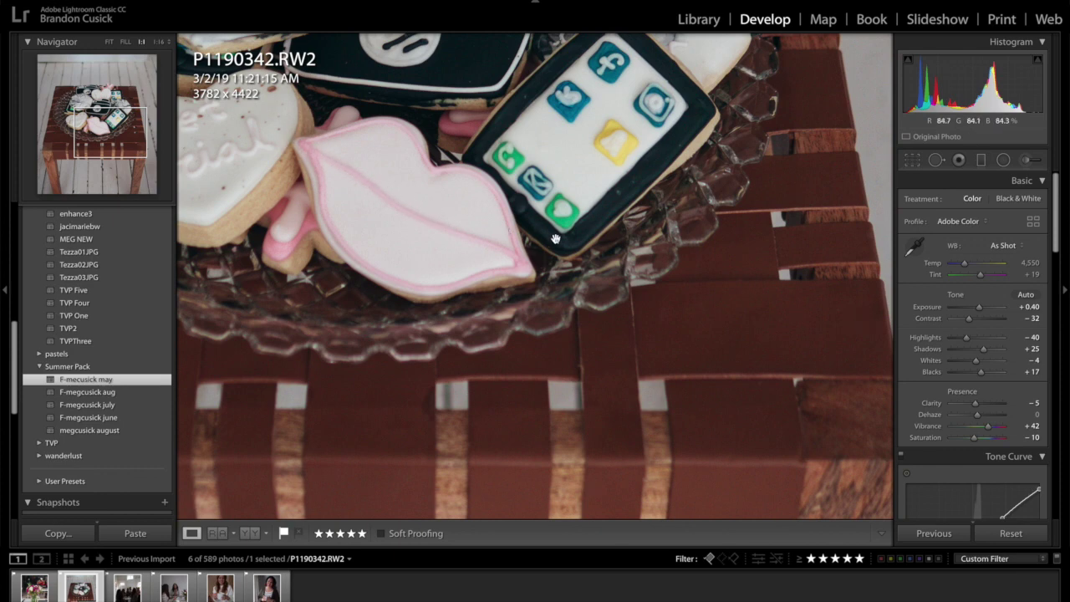
{"action": "scroll", "coordinate": [974, 307], "scroll_direction": "down", "scroll_amount": 10}
{"action": "scroll", "coordinate": [974, 307], "scroll_direction": "down", "scroll_amount": 2}
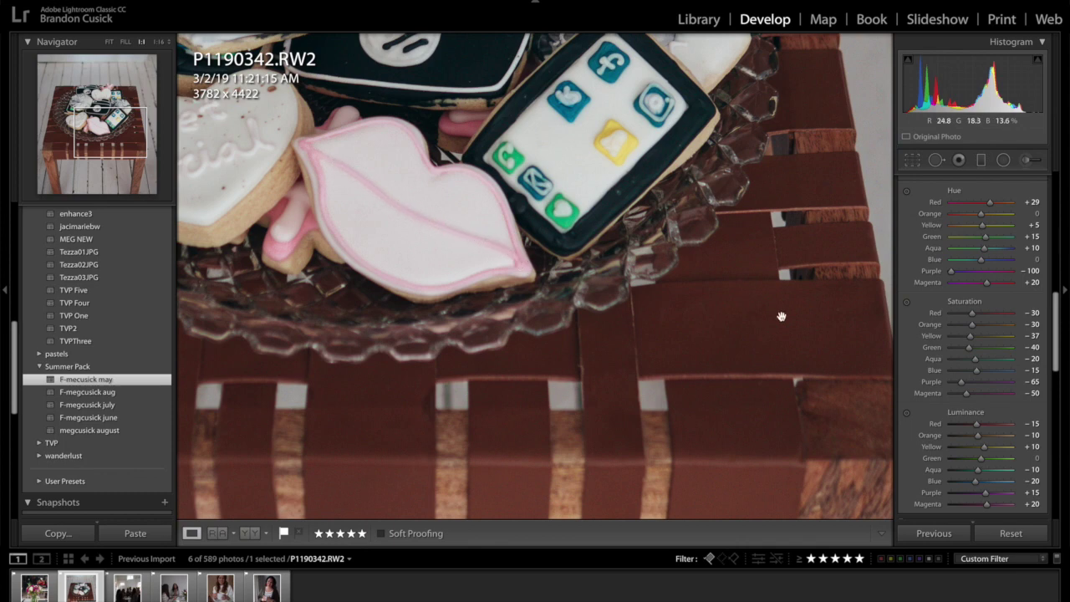
{"action": "left_click", "coordinate": [907, 303]}
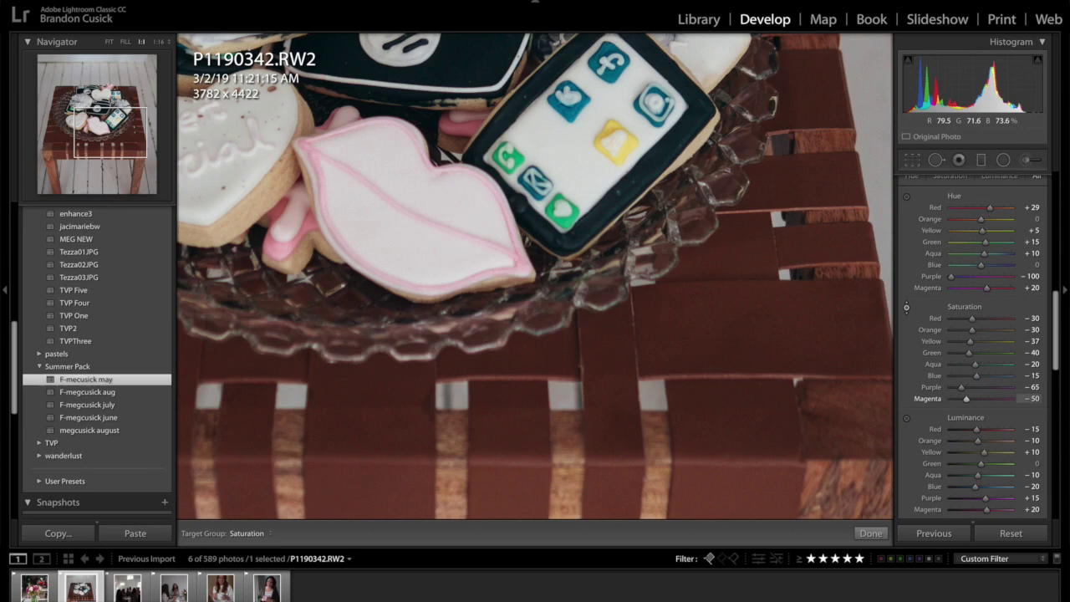
{"action": "left_click_drag", "start_coordinate": [410, 209], "coordinate": [409, 255]}
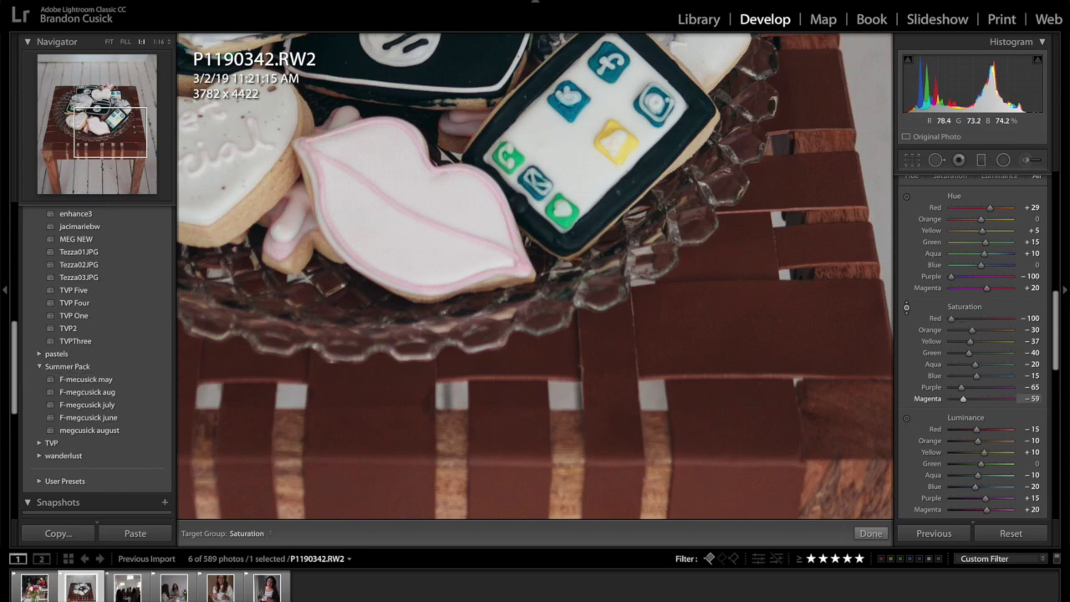
{"action": "left_click_drag", "start_coordinate": [410, 255], "coordinate": [410, 209]}
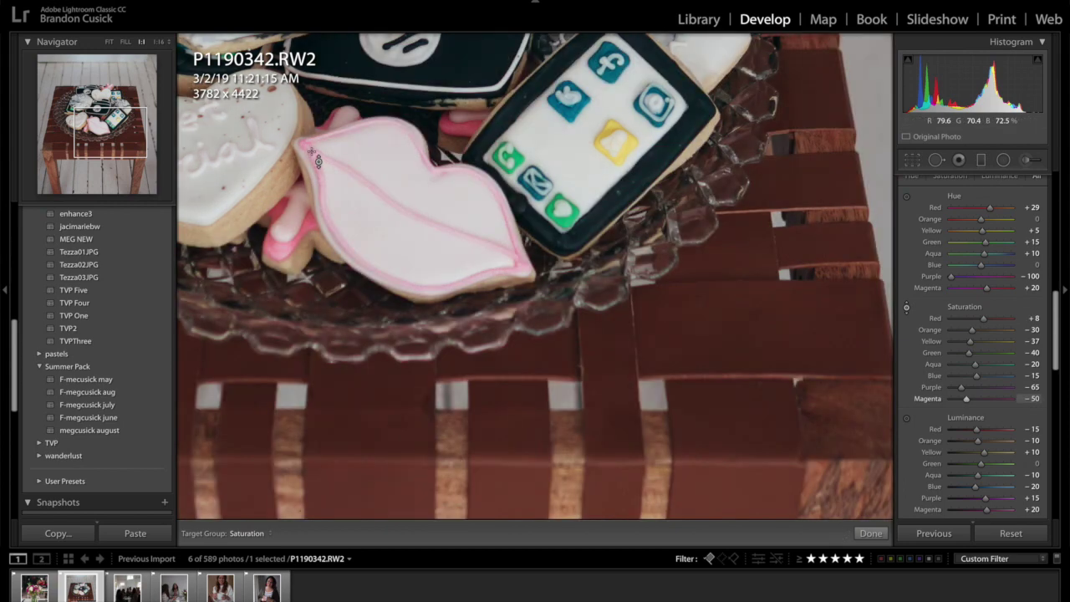
{"action": "left_click_drag", "start_coordinate": [312, 152], "coordinate": [313, 159]}
{"action": "left_click", "coordinate": [875, 532]}
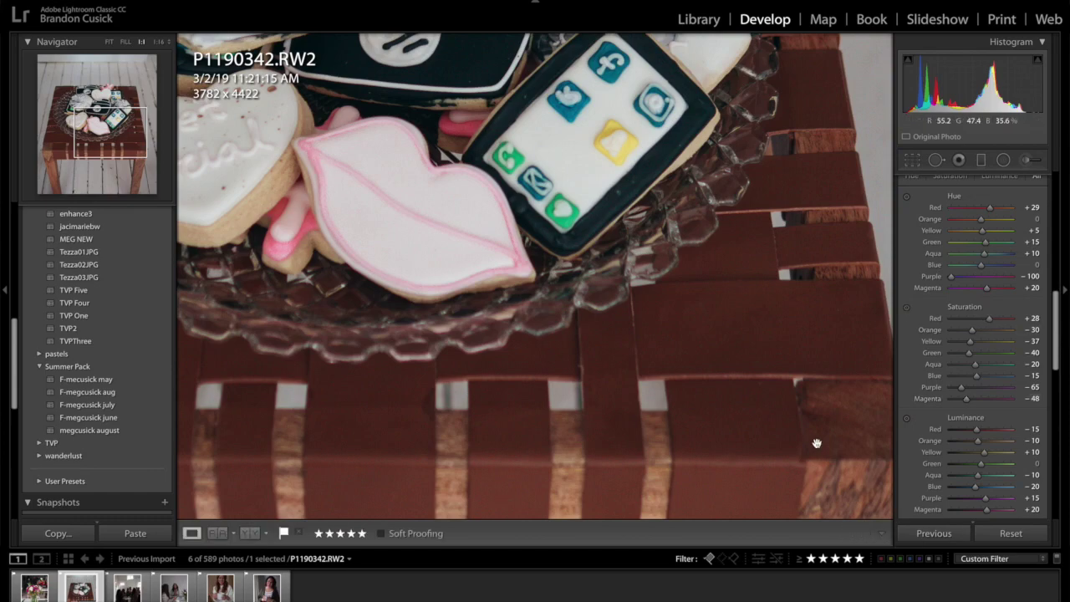
{"action": "left_click", "coordinate": [816, 443]}
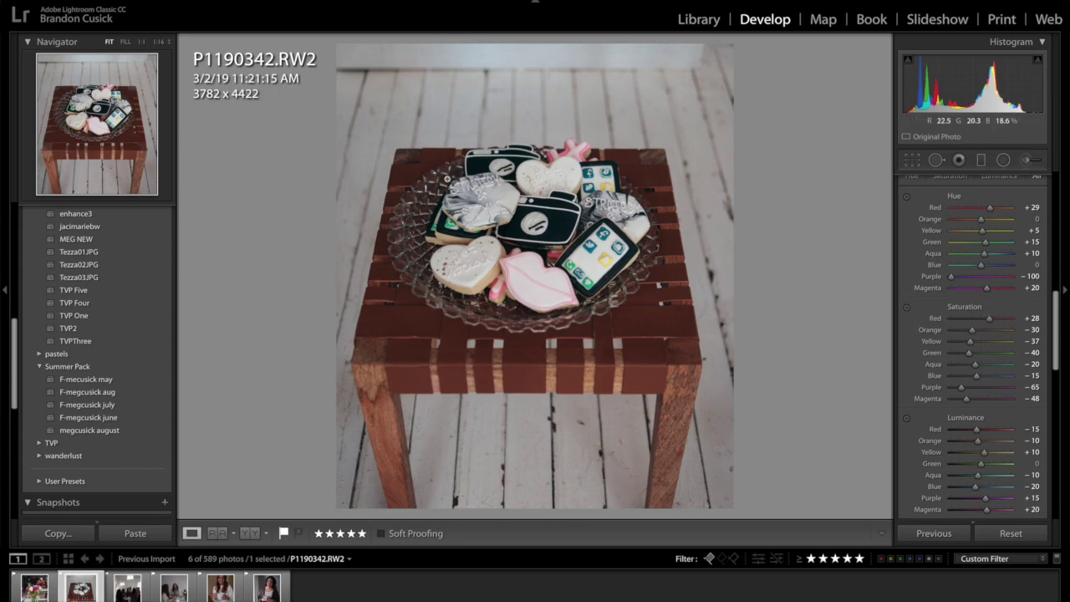
Apply the F-mecusick may preset to the group photo P1190407.RW2 and raise its exposure to about +2
{"action": "key", "text": "Right"}
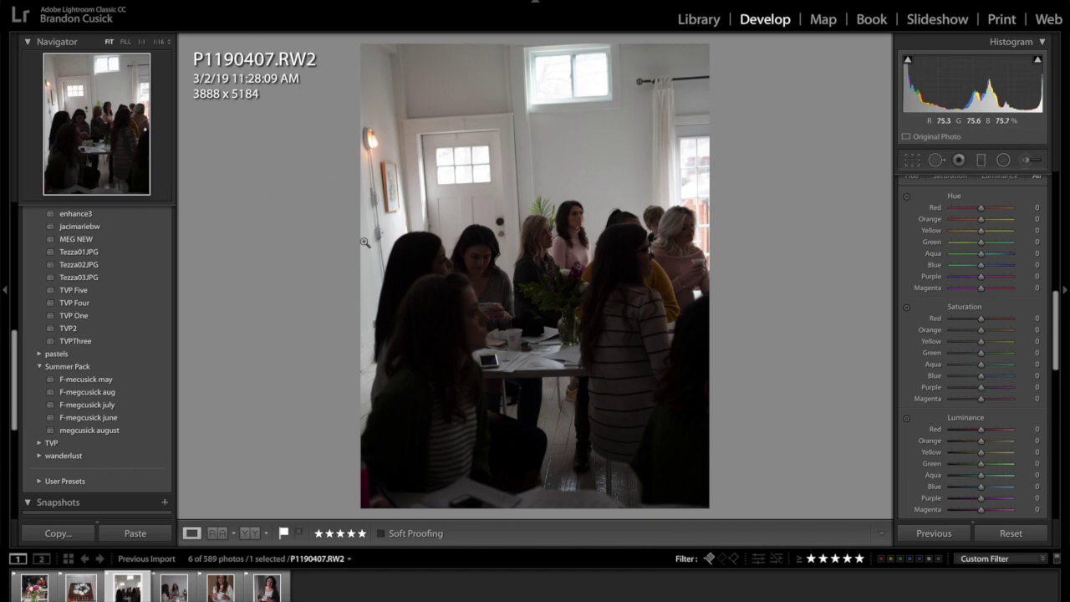
{"action": "left_click", "coordinate": [110, 381]}
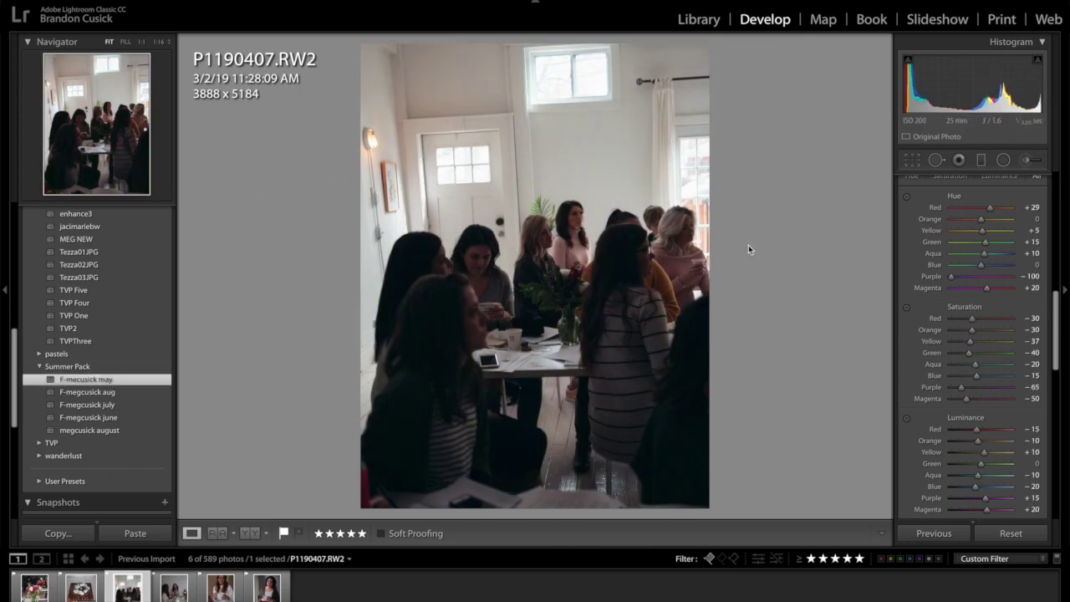
{"action": "scroll", "coordinate": [1014, 303], "scroll_direction": "up", "scroll_amount": 10}
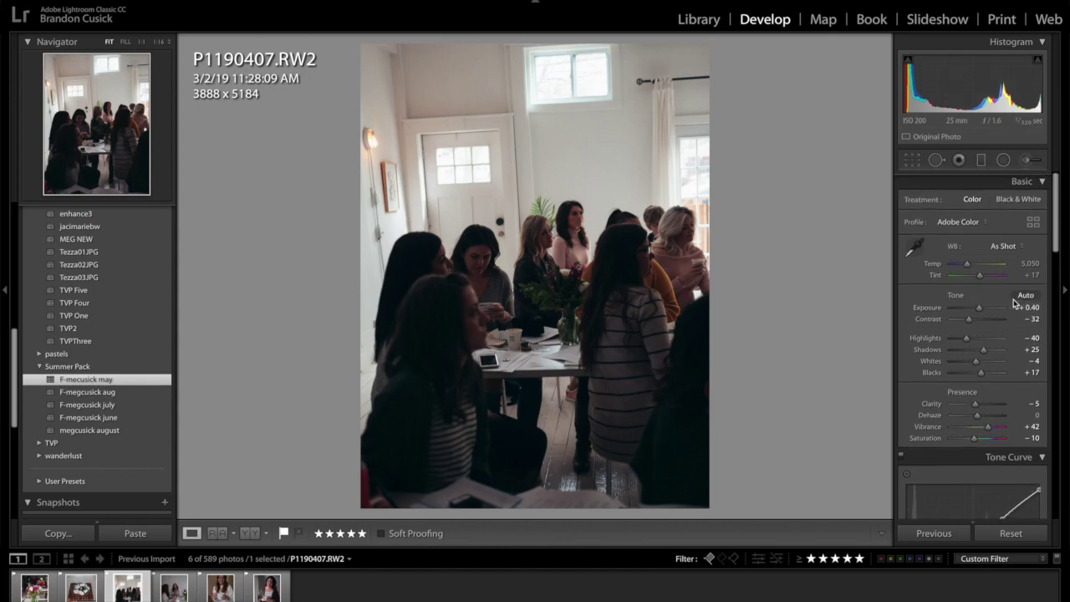
{"action": "left_click_drag", "start_coordinate": [980, 308], "coordinate": [984, 310]}
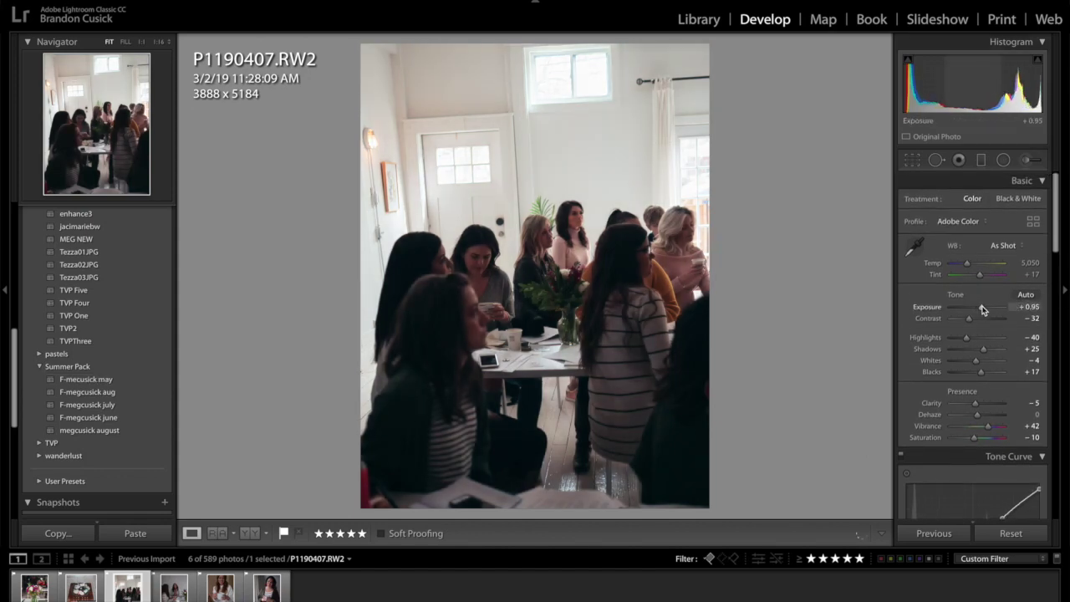
{"action": "left_click_drag", "start_coordinate": [983, 309], "coordinate": [989, 310]}
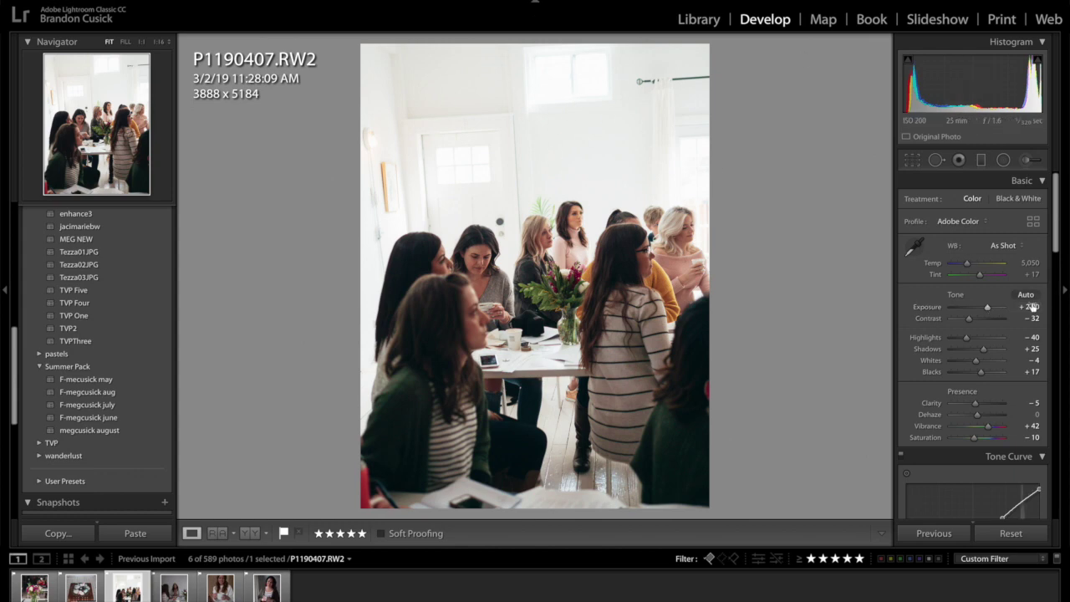
Set the group photo's exposure to +1.40 and lift its shadows to +58
{"action": "left_click_drag", "start_coordinate": [989, 310], "coordinate": [986, 310]}
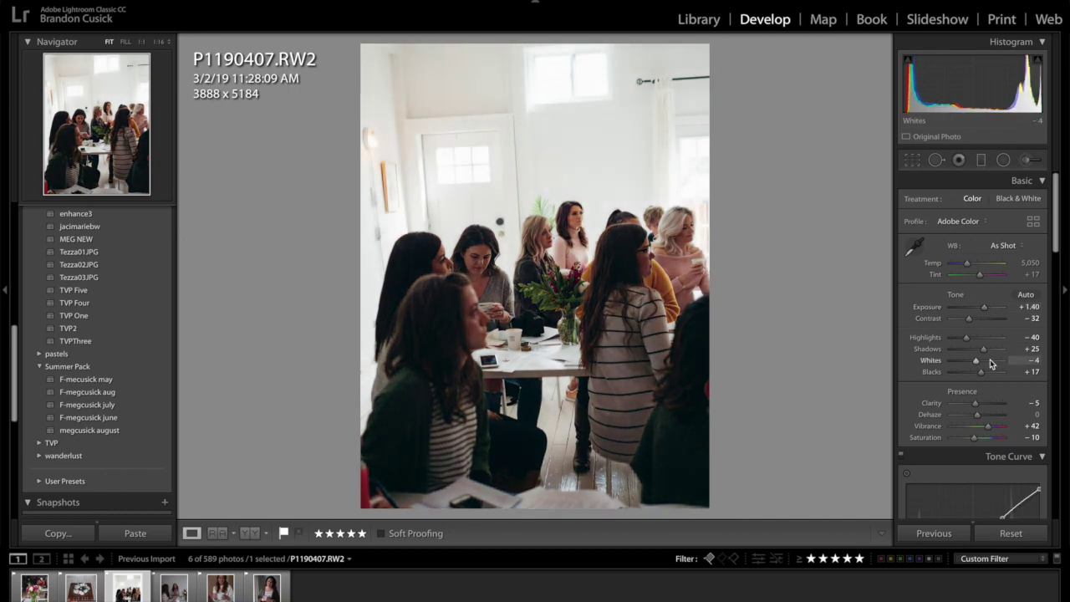
{"action": "scroll", "coordinate": [991, 364], "scroll_direction": "down", "scroll_amount": 1}
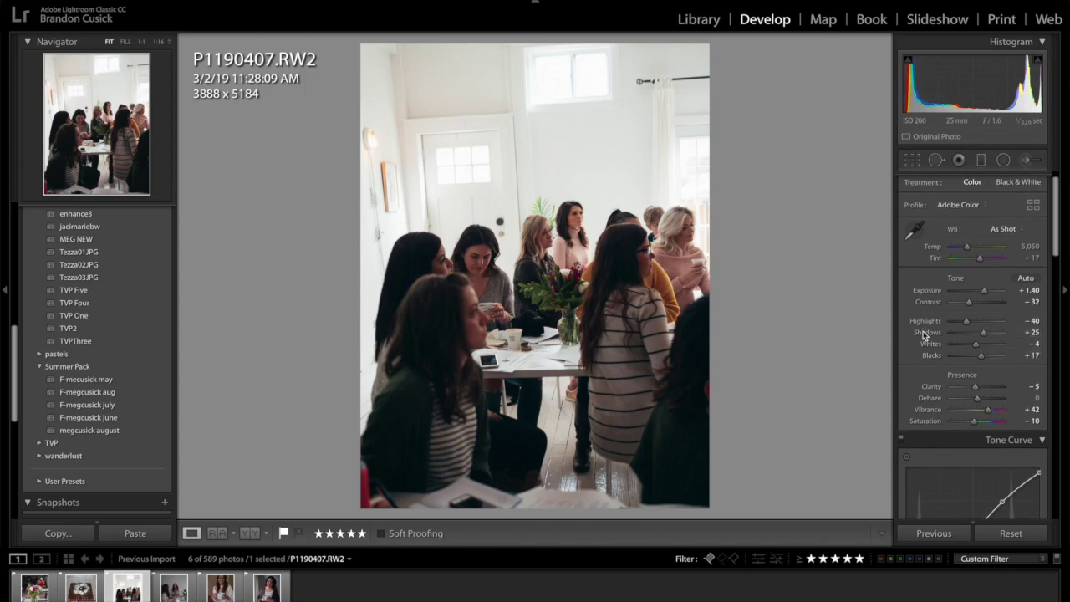
{"action": "mouse_move", "coordinate": [984, 333]}
{"action": "left_mouse_down"}
{"action": "mouse_move", "coordinate": [1027, 335]}
{"action": "mouse_move", "coordinate": [994, 338]}
{"action": "left_mouse_up"}
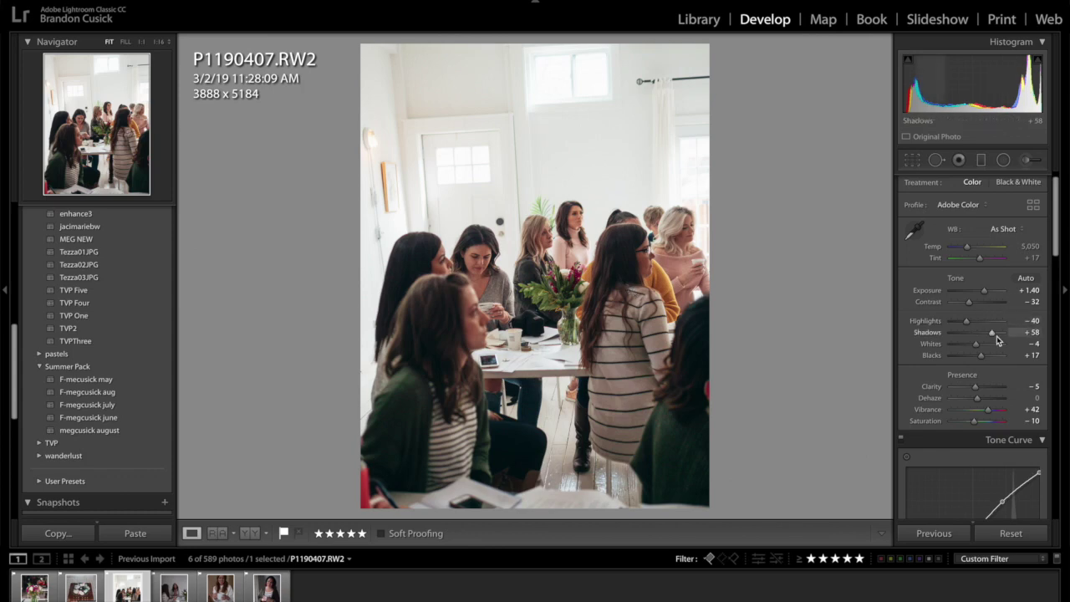
Apply the F-mecusick may preset to P1190449.RW2 and fine-tune it to exposure +0.80 and temperature 4,918
{"action": "key", "text": "Right"}
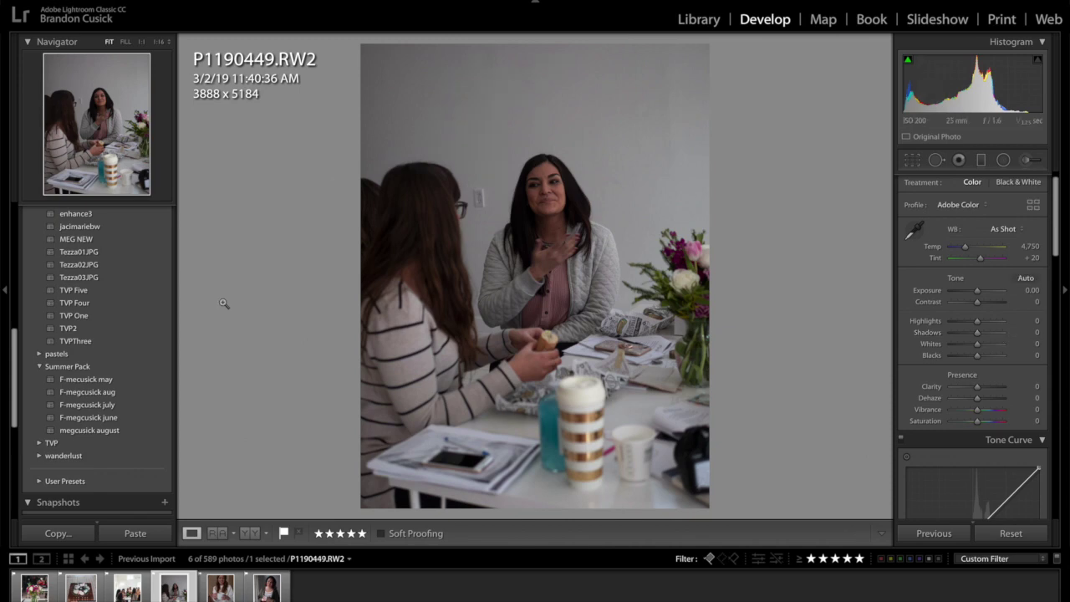
{"action": "left_click", "coordinate": [110, 381]}
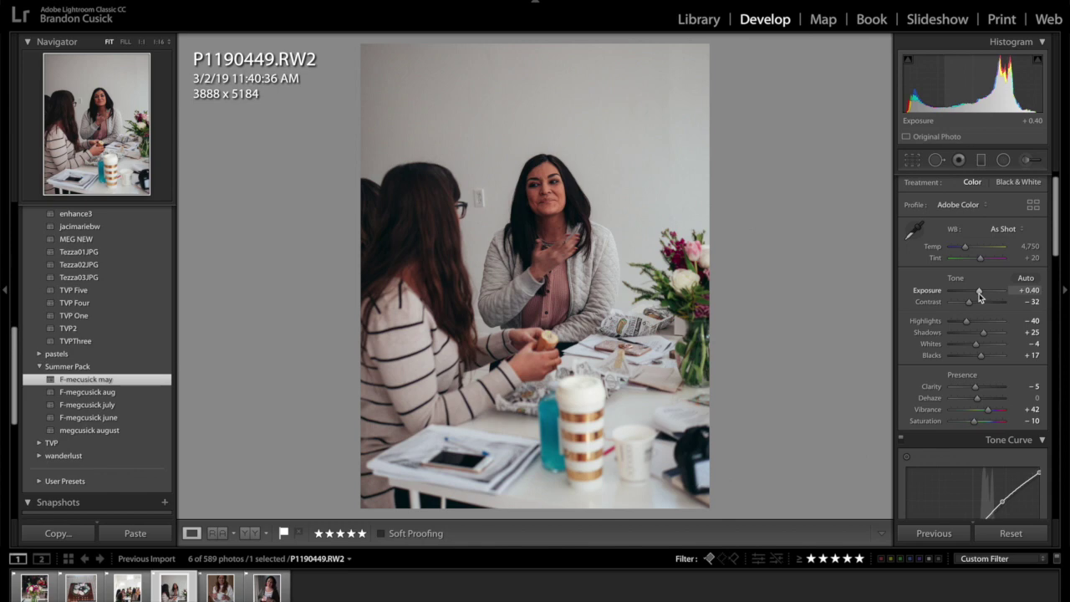
{"action": "left_click_drag", "start_coordinate": [979, 293], "coordinate": [981, 292]}
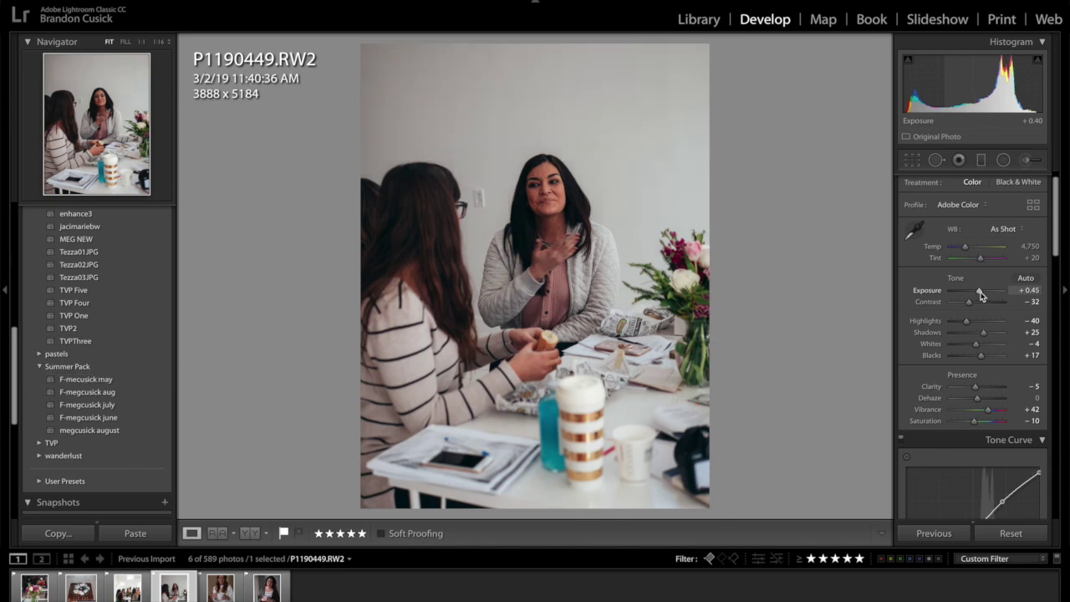
{"action": "left_click_drag", "start_coordinate": [983, 294], "coordinate": [984, 296]}
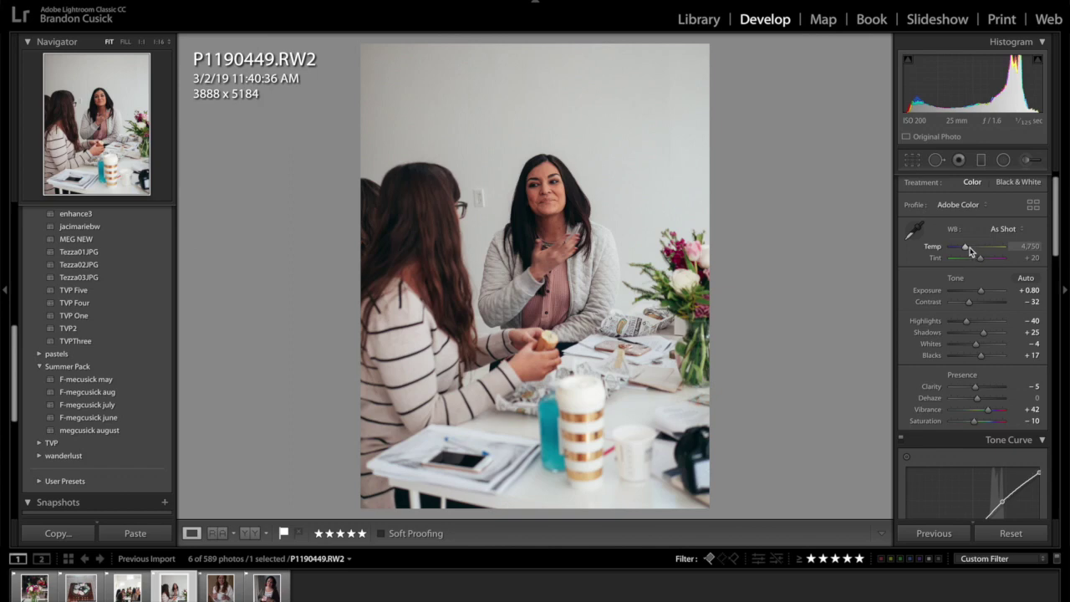
{"action": "left_click_drag", "start_coordinate": [966, 248], "coordinate": [967, 248]}
{"action": "left_click_drag", "start_coordinate": [967, 249], "coordinate": [967, 248]}
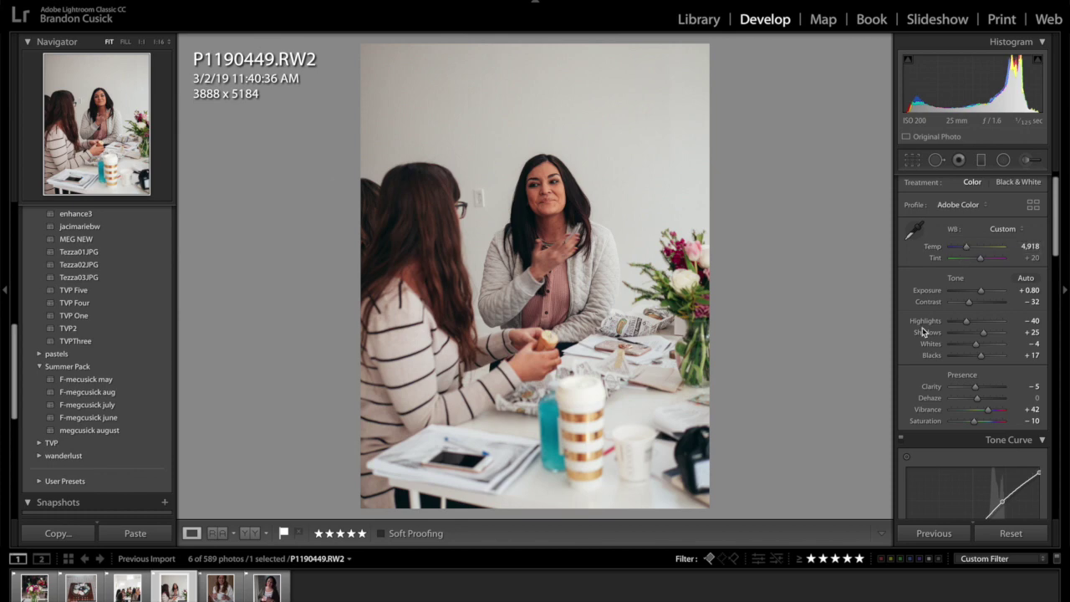
Clone out the wall outlet between the two women with a spot removal brush of size 76, feather 41 and opacity 100
{"action": "left_click", "coordinate": [486, 206]}
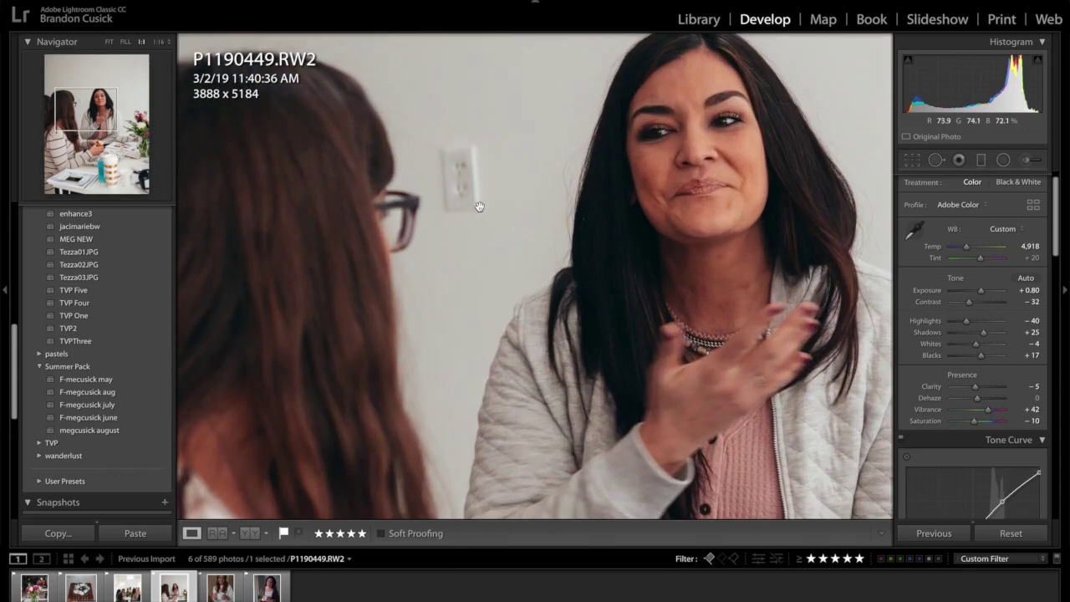
{"action": "left_click", "coordinate": [482, 220]}
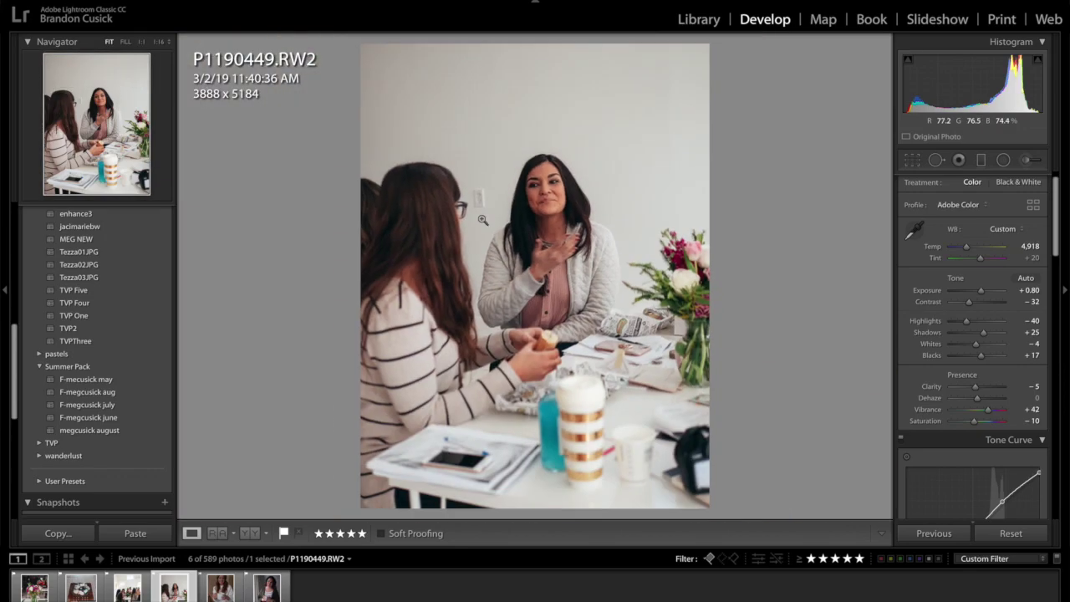
{"action": "left_click", "coordinate": [483, 208]}
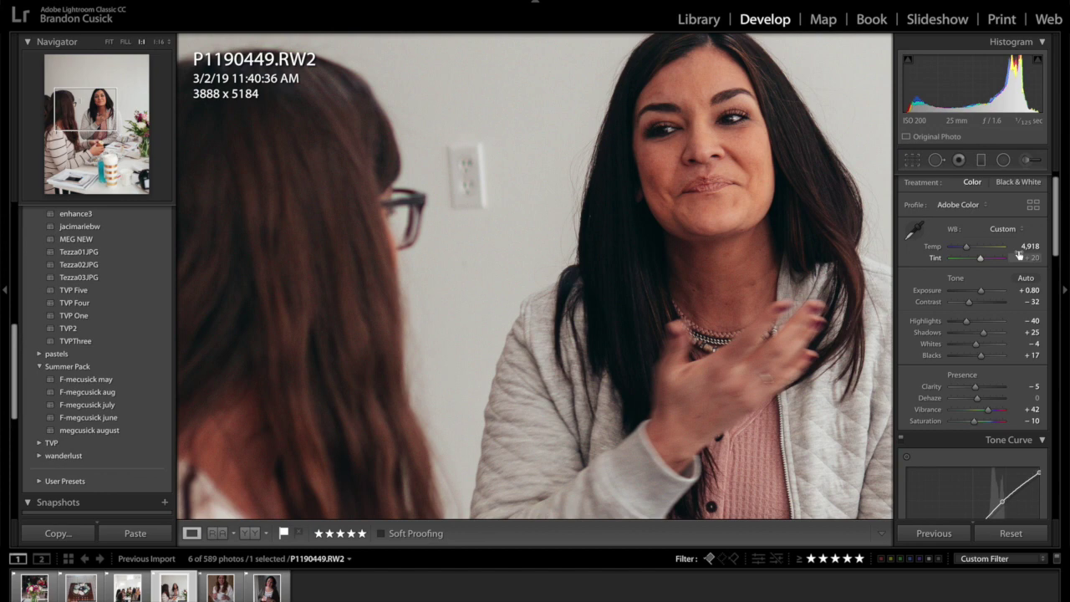
{"action": "left_click", "coordinate": [936, 160]}
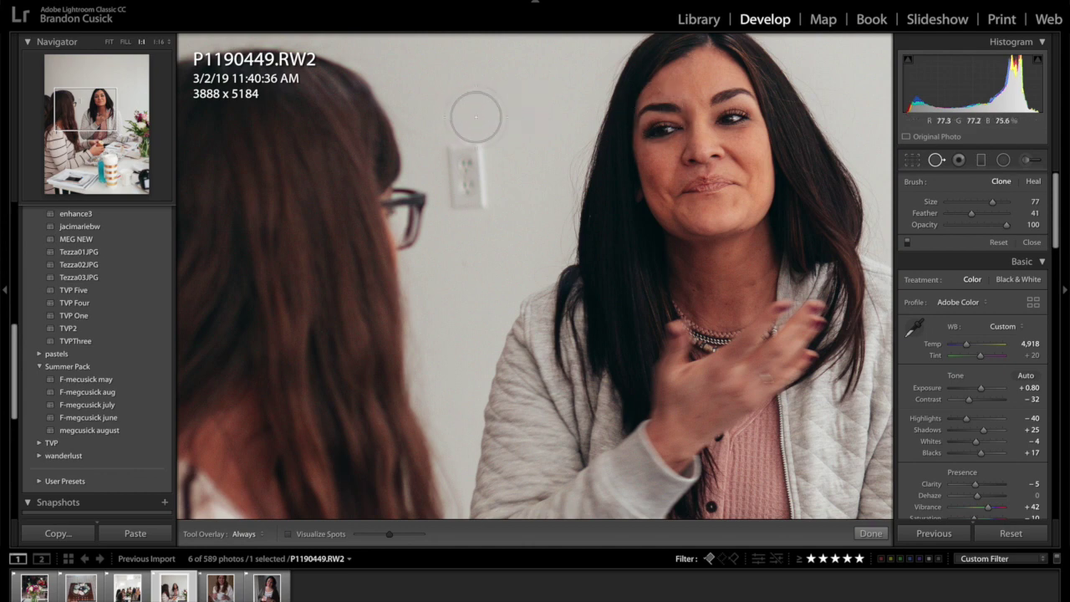
{"action": "scroll", "coordinate": [454, 122], "scroll_direction": "down", "scroll_amount": 1}
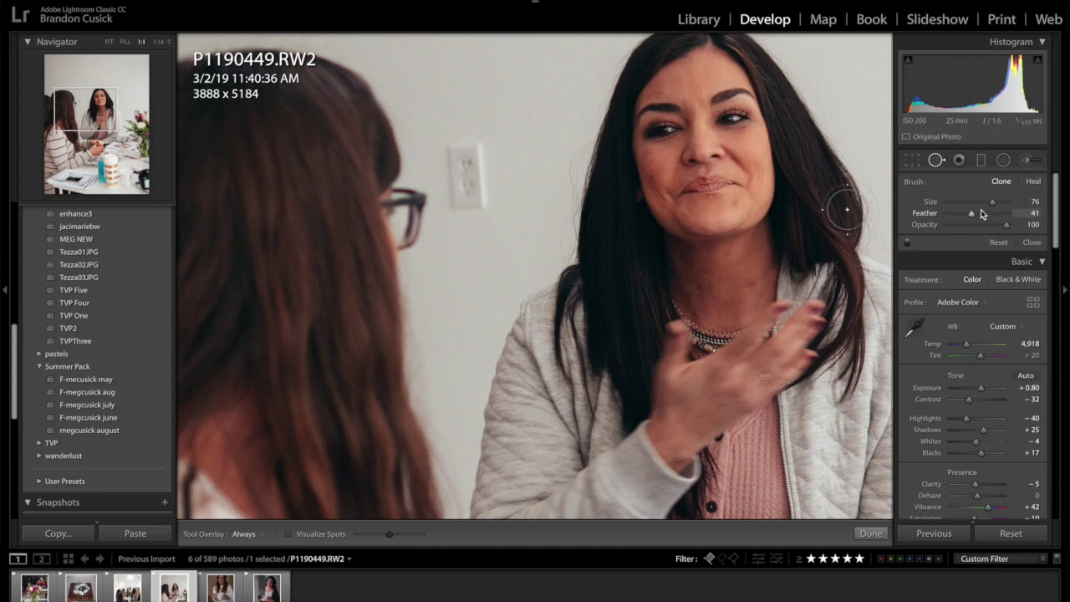
{"action": "left_click_drag", "start_coordinate": [992, 204], "coordinate": [991, 204]}
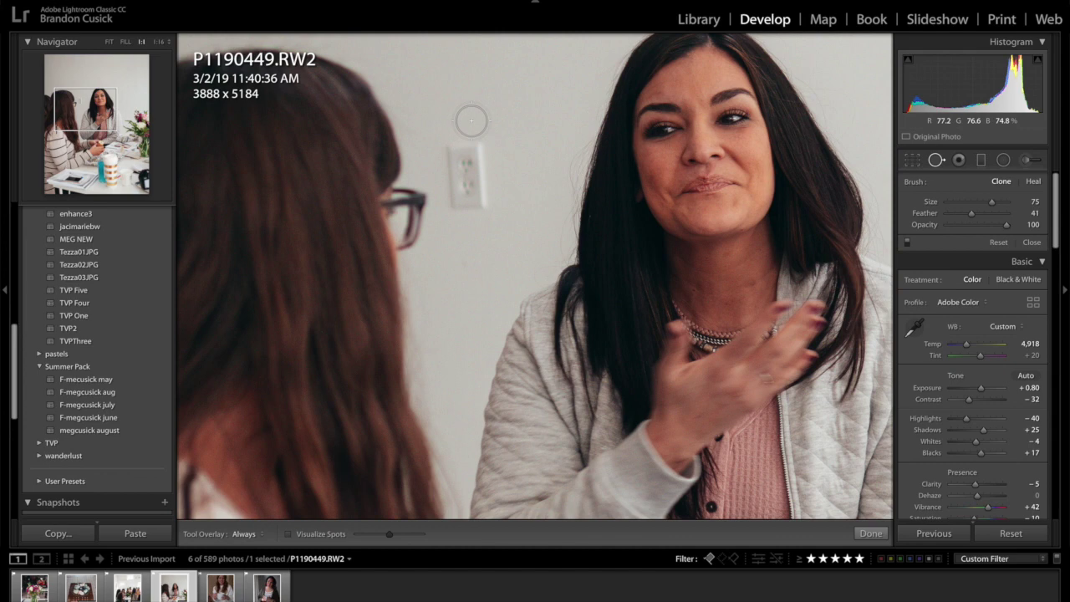
{"action": "scroll", "coordinate": [468, 123], "scroll_direction": "up", "scroll_amount": 1}
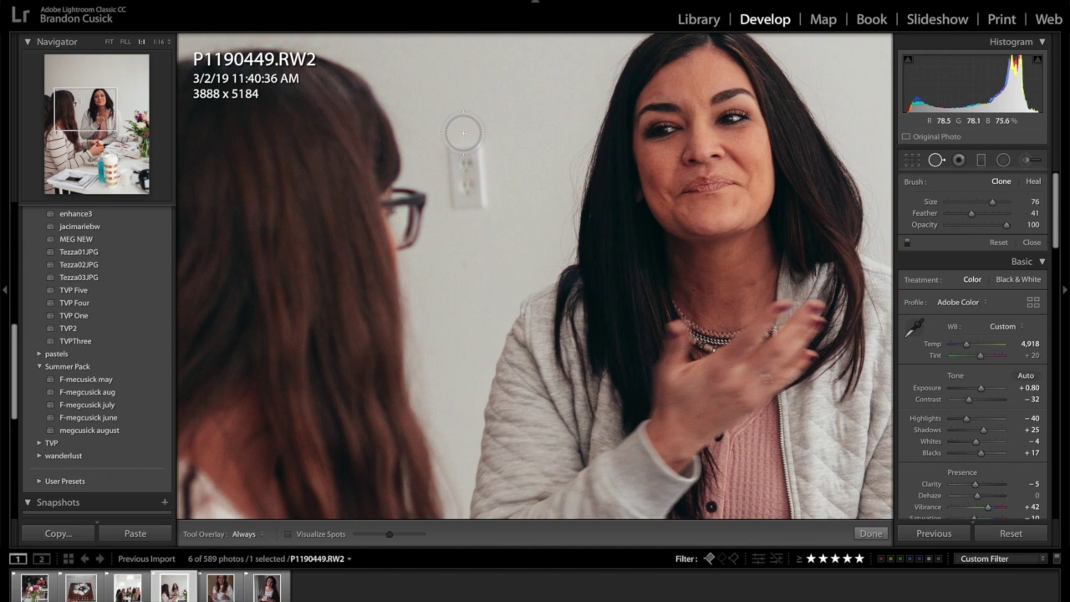
{"action": "left_click_drag", "start_coordinate": [462, 134], "coordinate": [469, 200]}
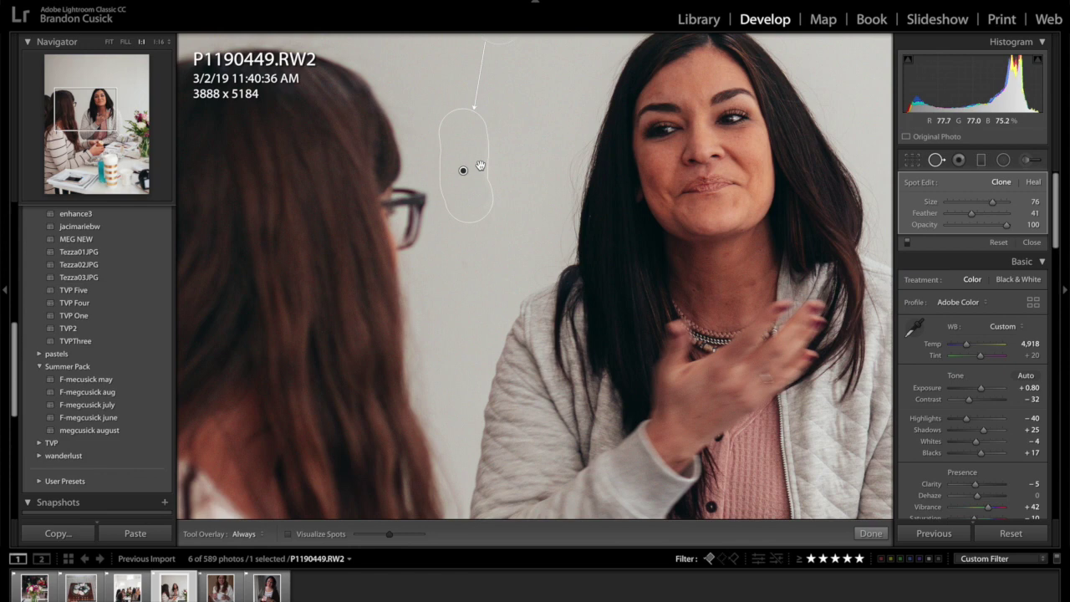
{"action": "key", "text": "Escape"}
{"action": "key", "text": "q"}
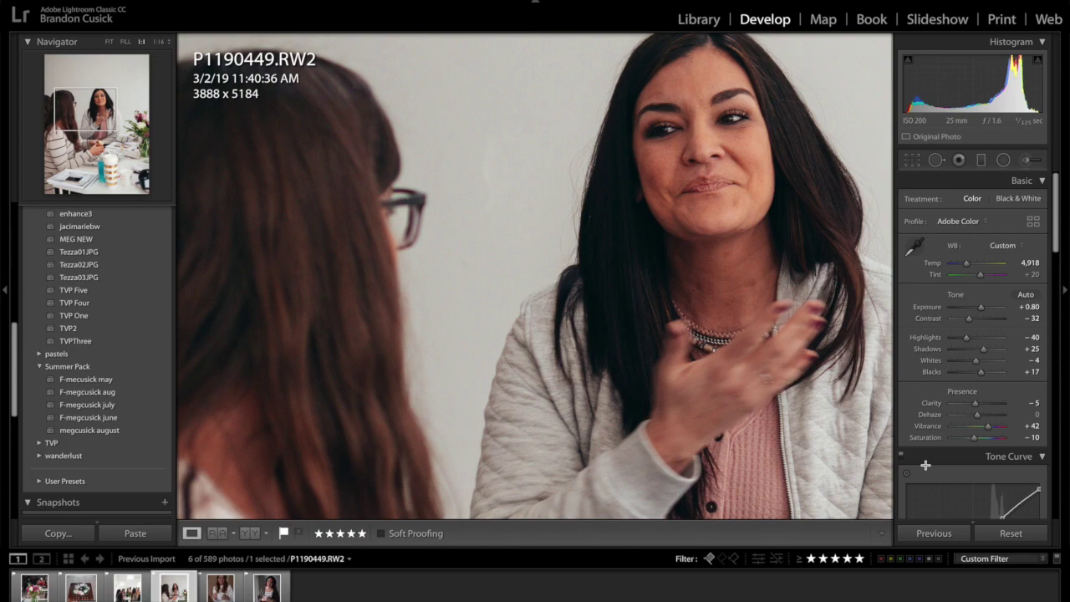
{"action": "left_click", "coordinate": [726, 417]}
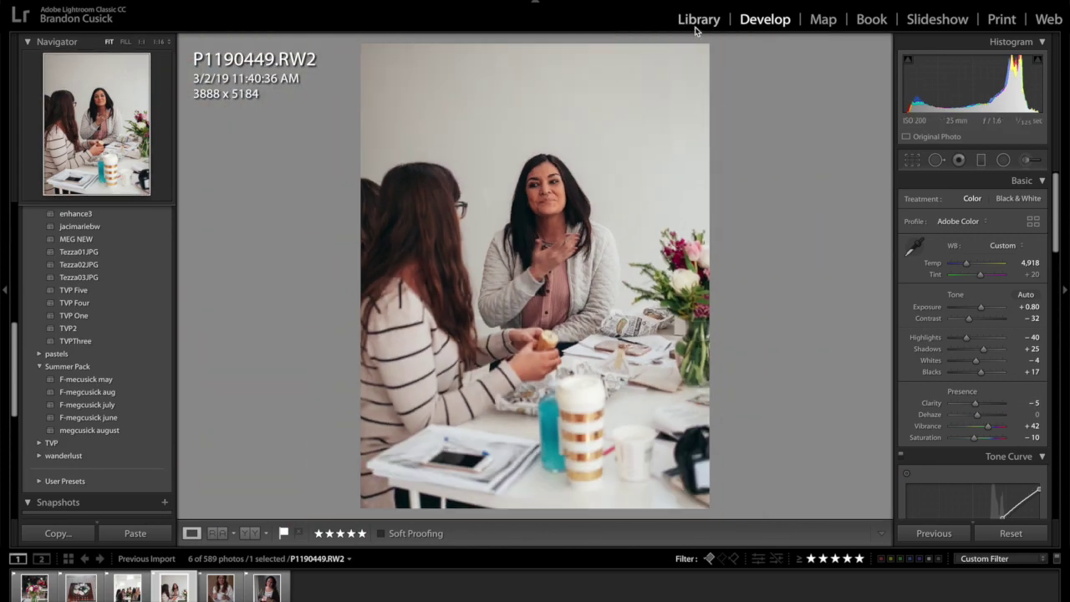
Apply the F-mecusick may preset to the portrait P1190548.RW2 and raise its exposure to +0.55
{"action": "key", "text": "Right"}
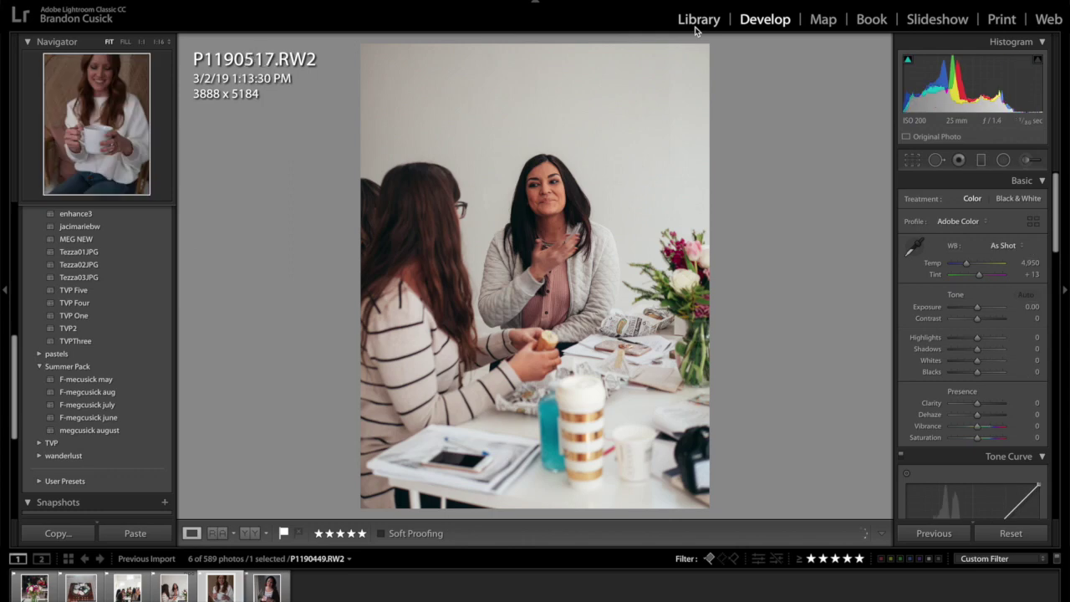
{"action": "key", "text": "Right"}
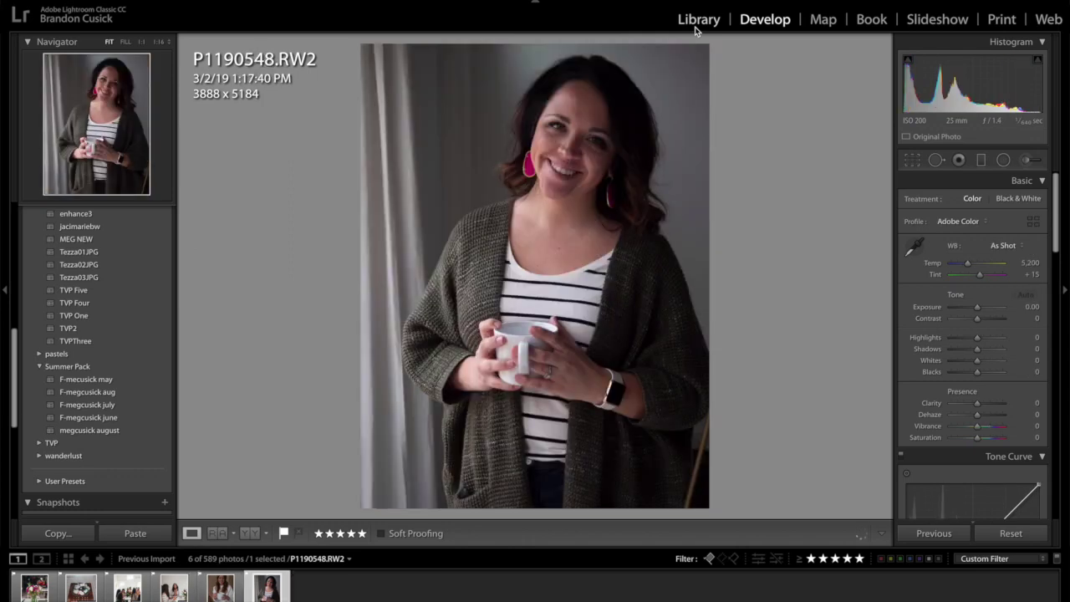
{"action": "key", "text": "Left"}
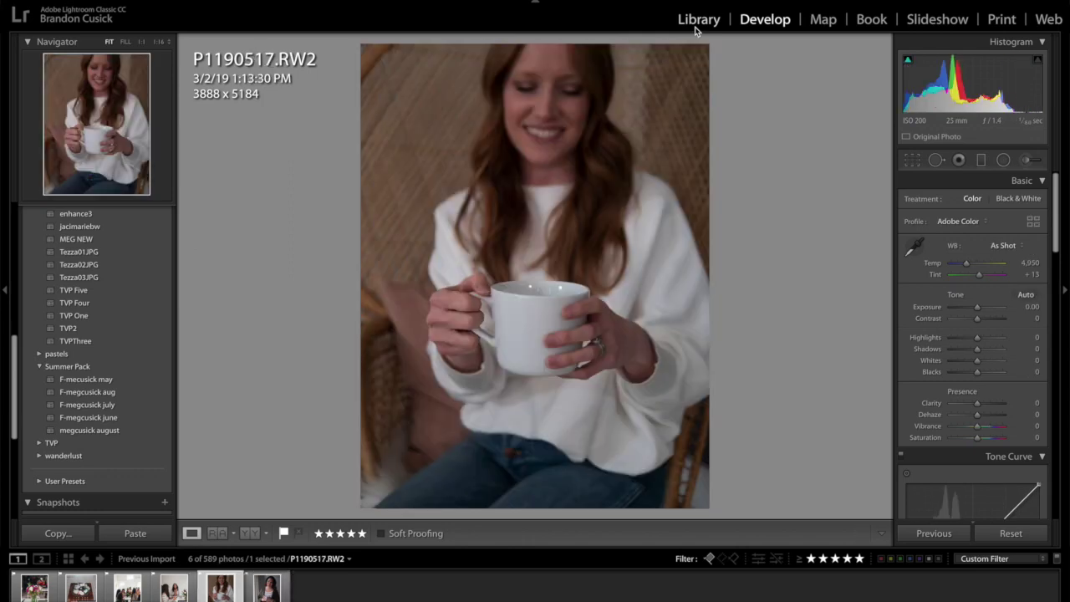
{"action": "key", "text": "Right"}
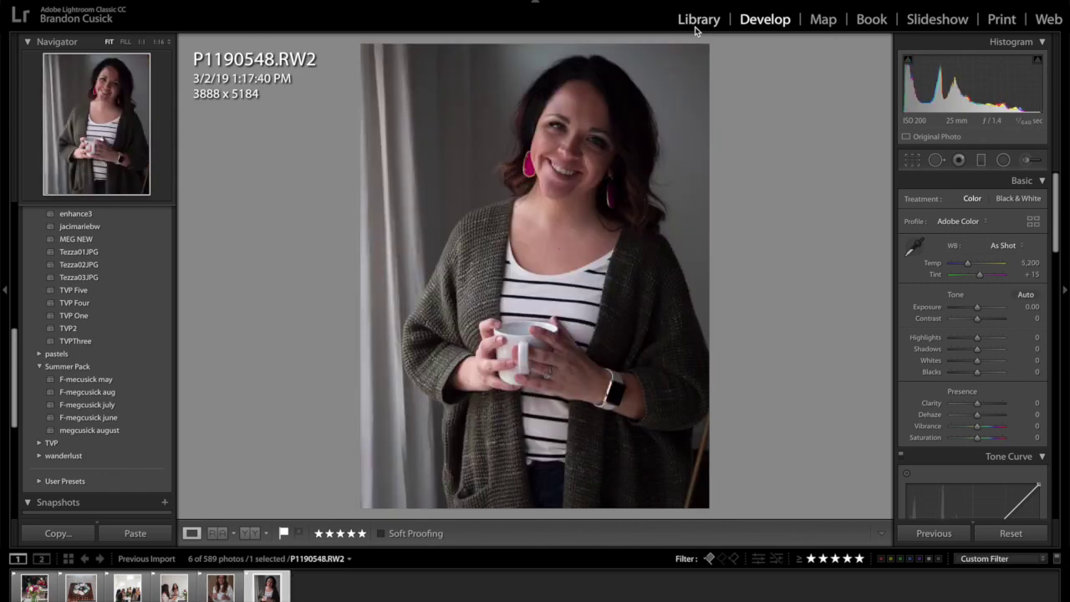
{"action": "key", "text": "Left"}
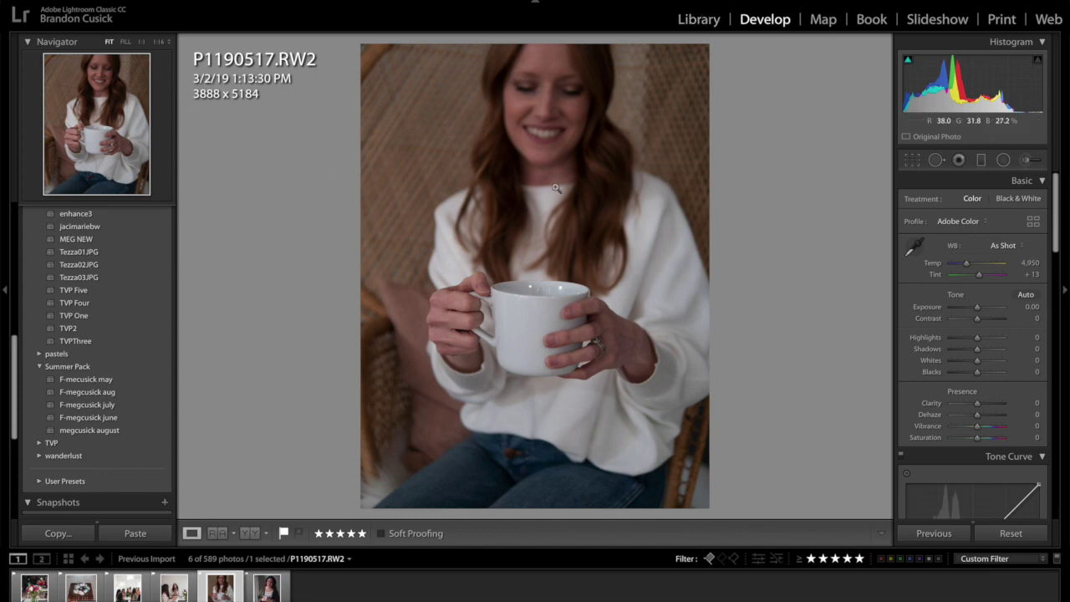
{"action": "key", "text": "Right"}
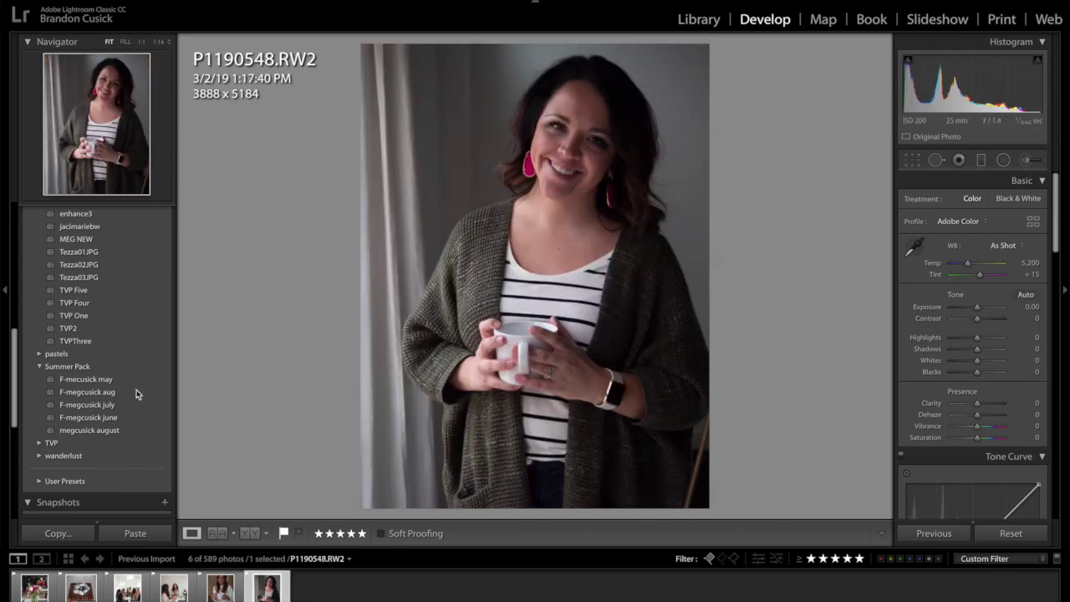
{"action": "left_click", "coordinate": [138, 392]}
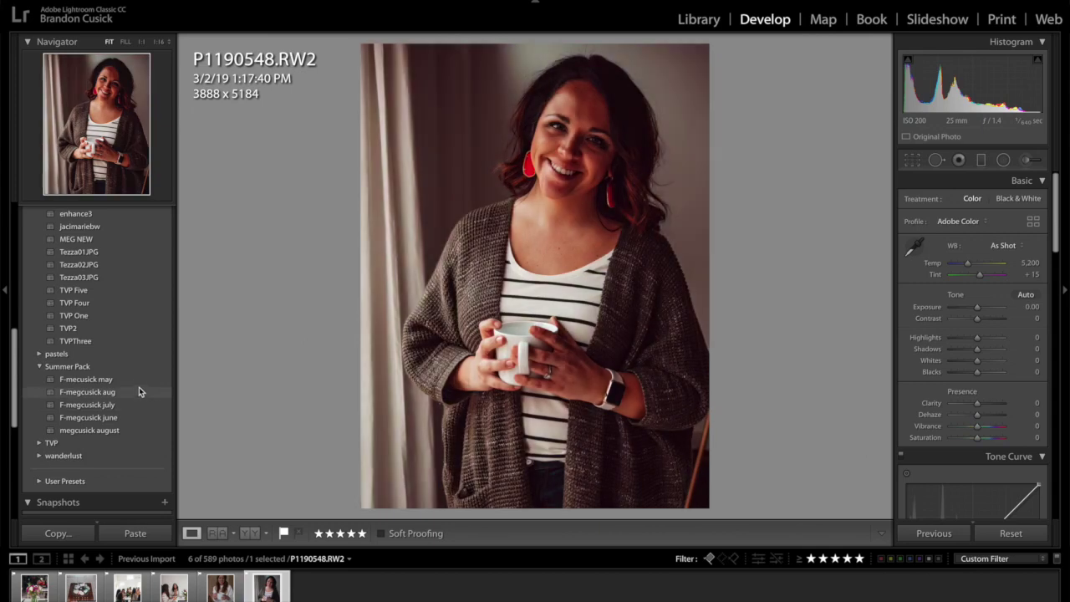
{"action": "left_click", "coordinate": [135, 378]}
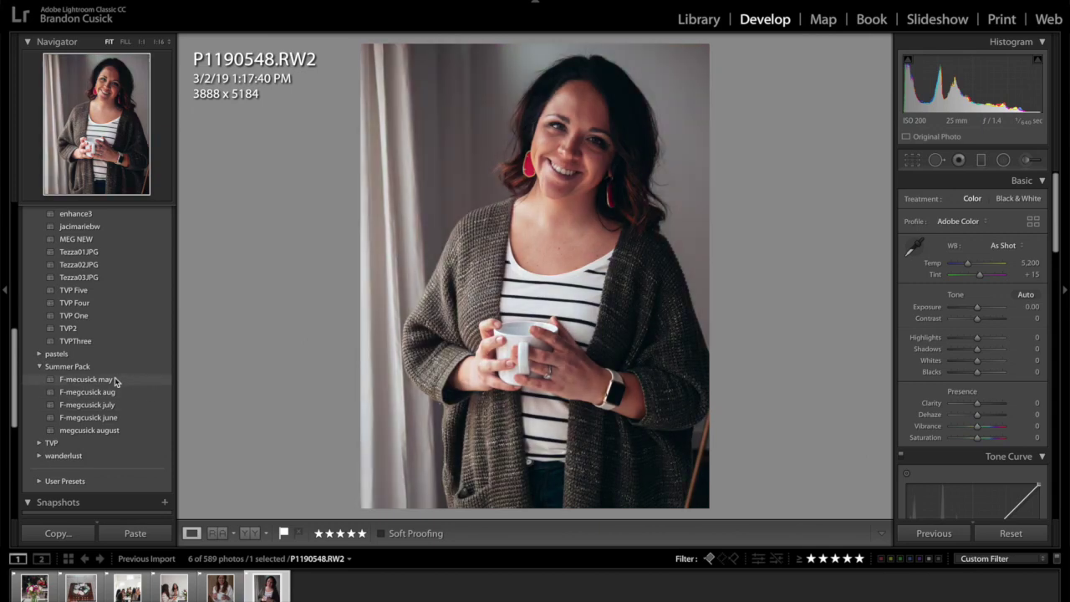
{"action": "left_click", "coordinate": [115, 380]}
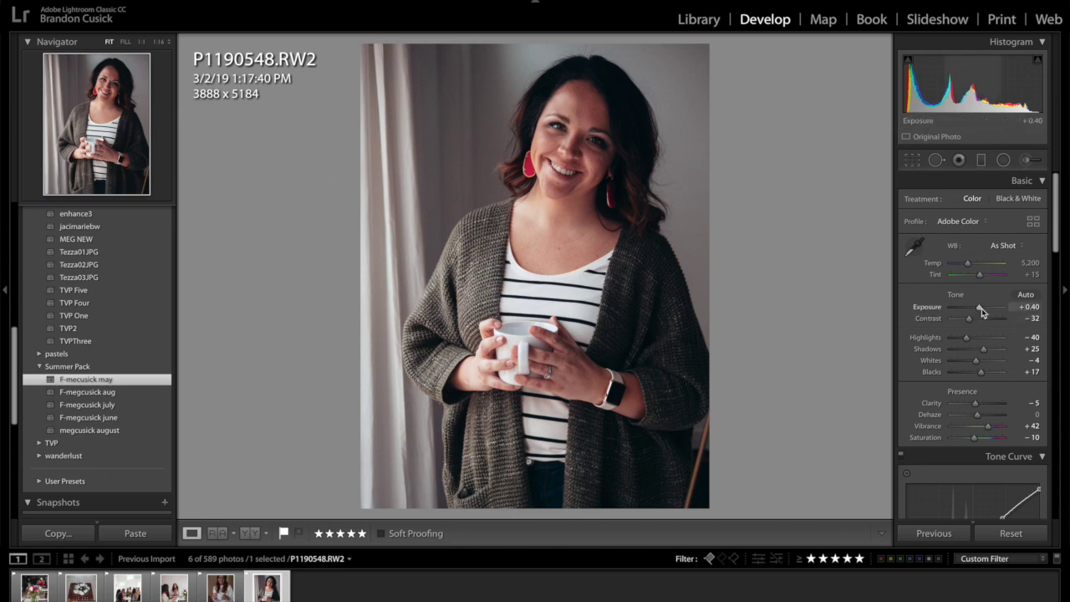
{"action": "left_click_drag", "start_coordinate": [980, 310], "coordinate": [982, 310]}
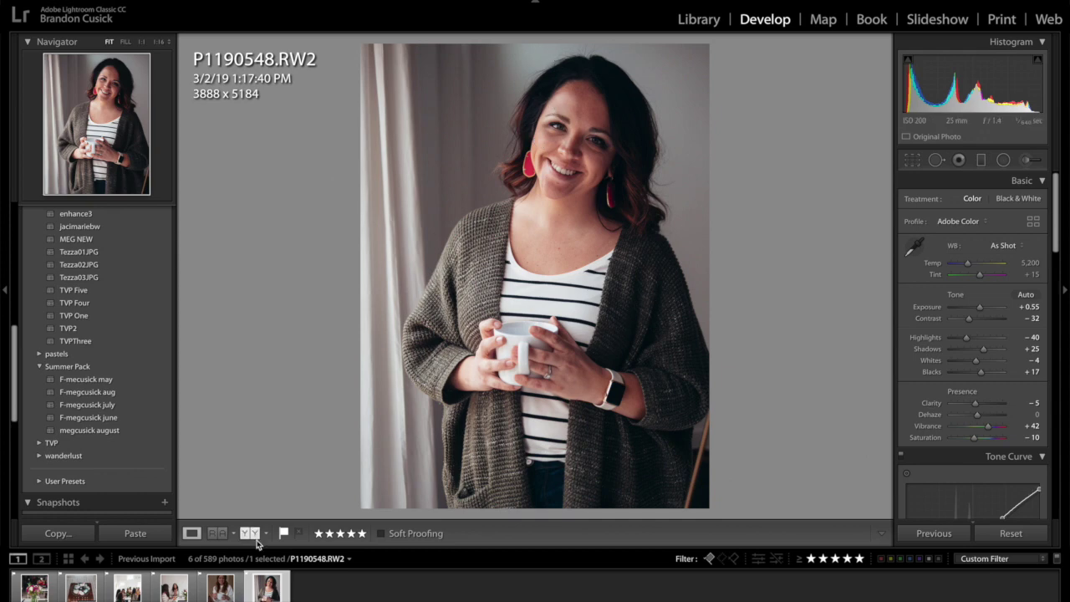
Apply the F-mecusick may preset to the mug photo P1190517.RW2 and raise its exposure to +0.55
{"action": "left_click", "coordinate": [216, 591]}
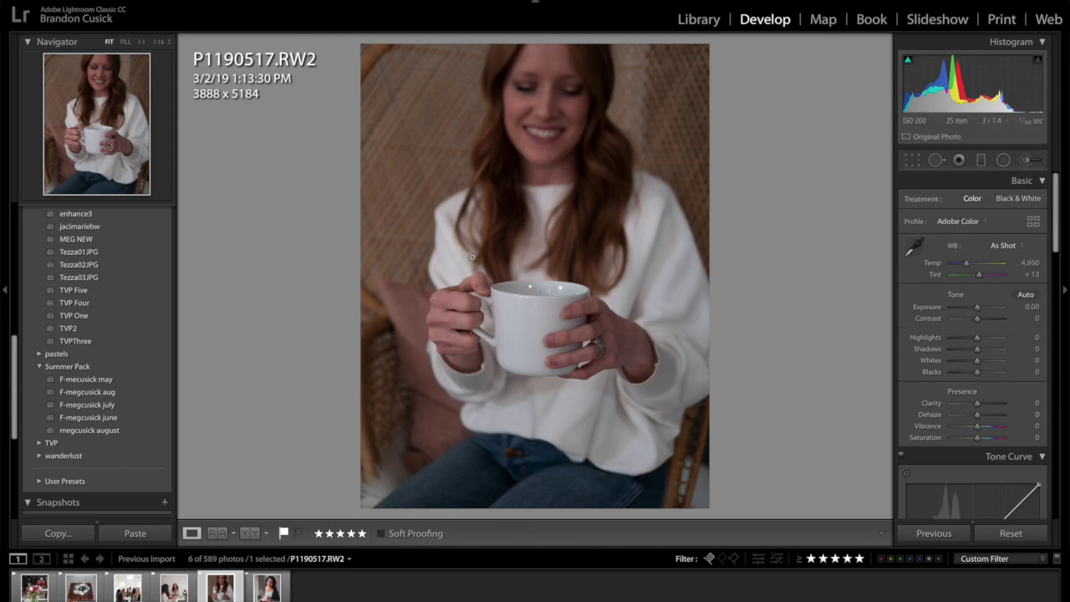
{"action": "key", "text": "Right"}
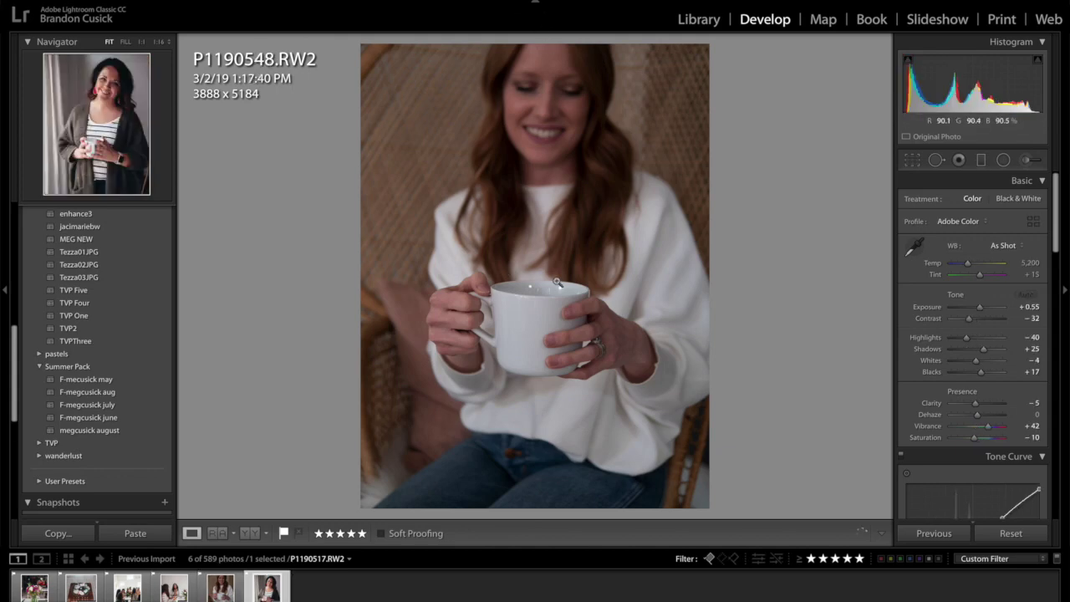
{"action": "key", "text": "Left"}
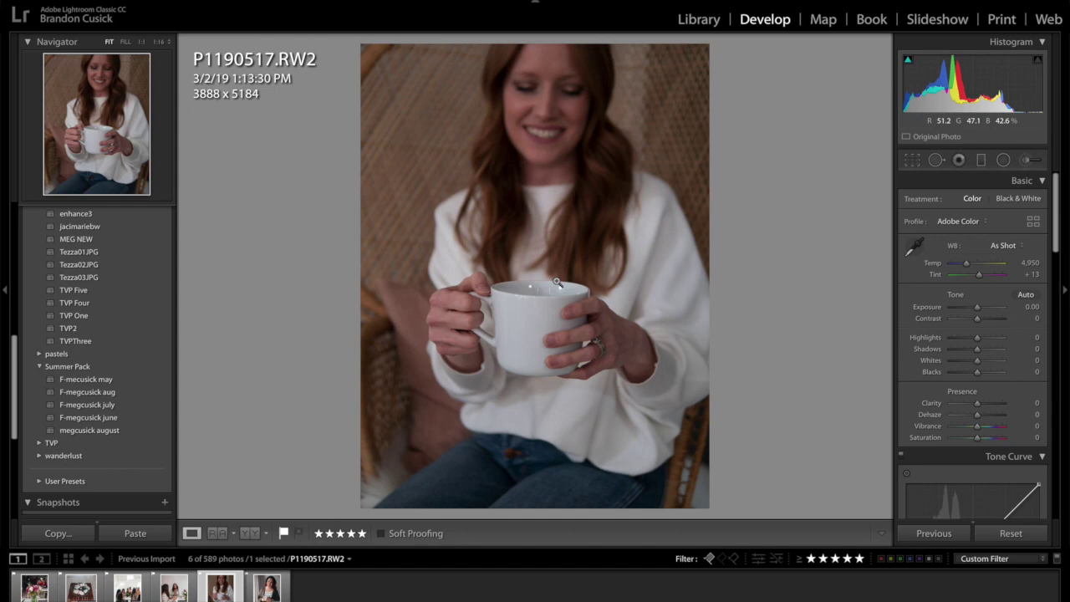
{"action": "key", "text": "Right"}
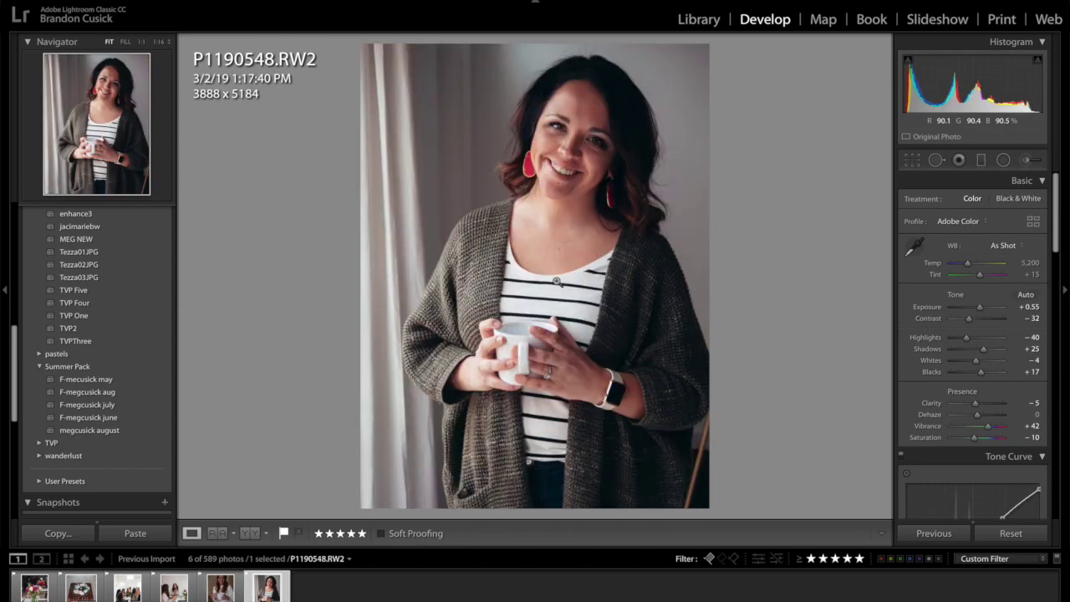
{"action": "key", "text": "Left"}
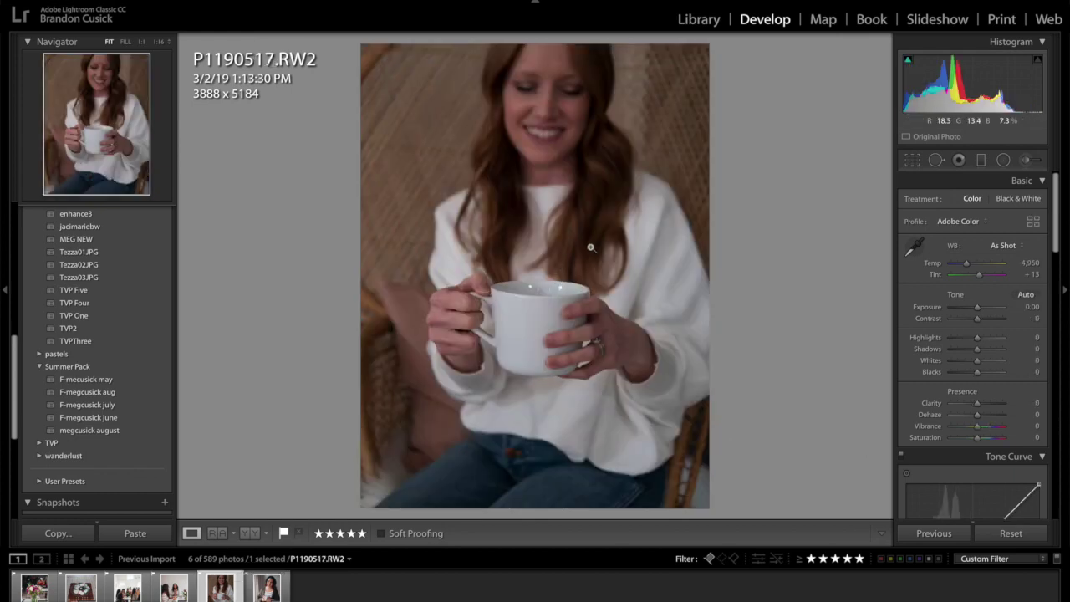
{"action": "left_click", "coordinate": [109, 380]}
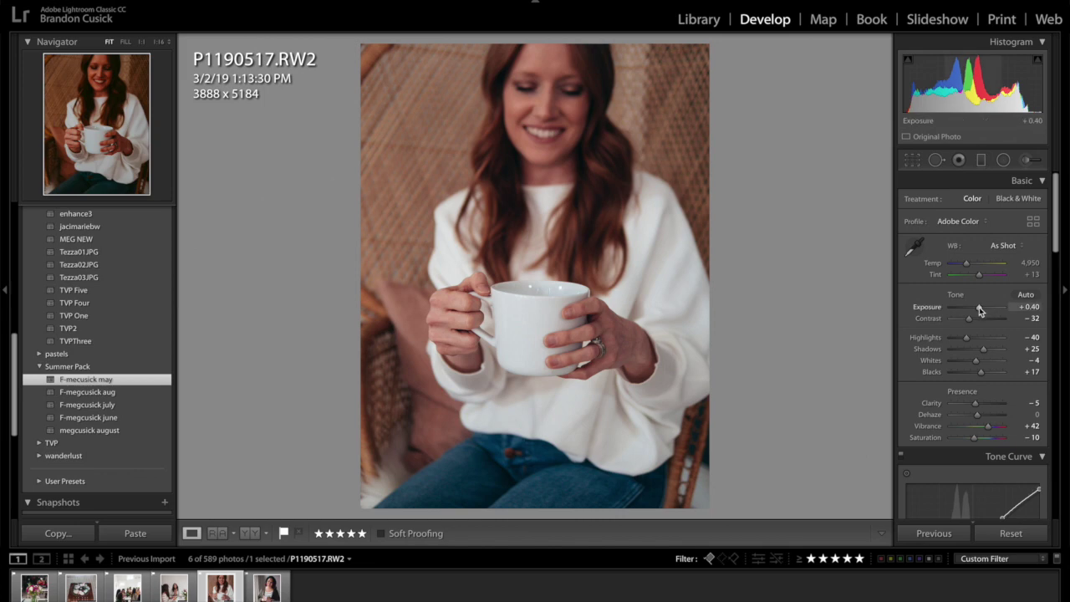
{"action": "left_click_drag", "start_coordinate": [981, 311], "coordinate": [983, 311]}
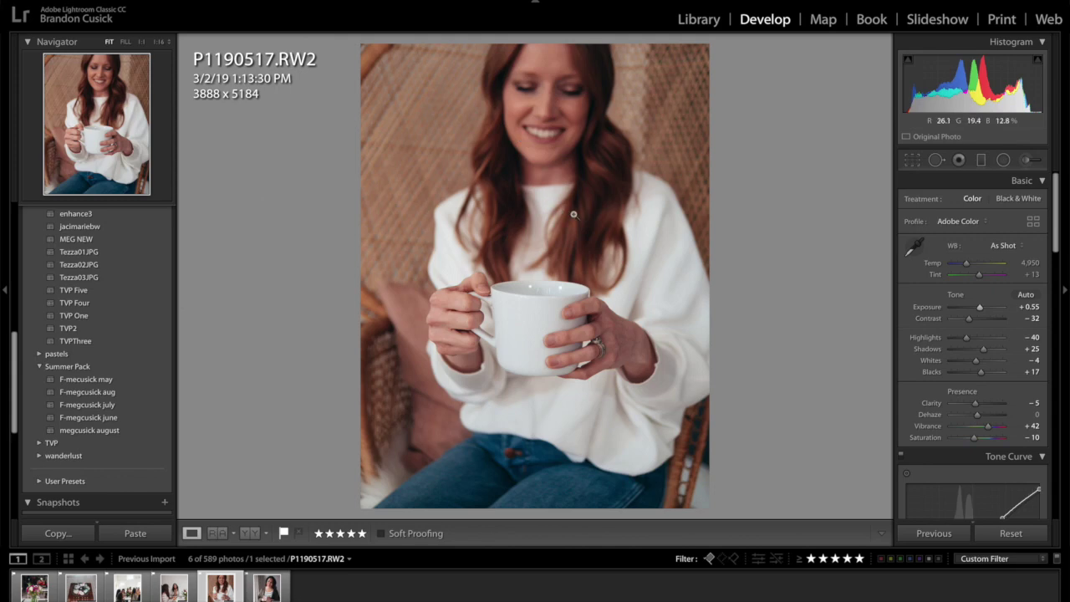
Compare the mug photo with its unedited version and review all the edited photos from the flower vase to the cardigan portrait
{"action": "key", "text": "backslash"}
{"action": "key", "text": "backslash"}
{"action": "left_click", "coordinate": [34, 588]}
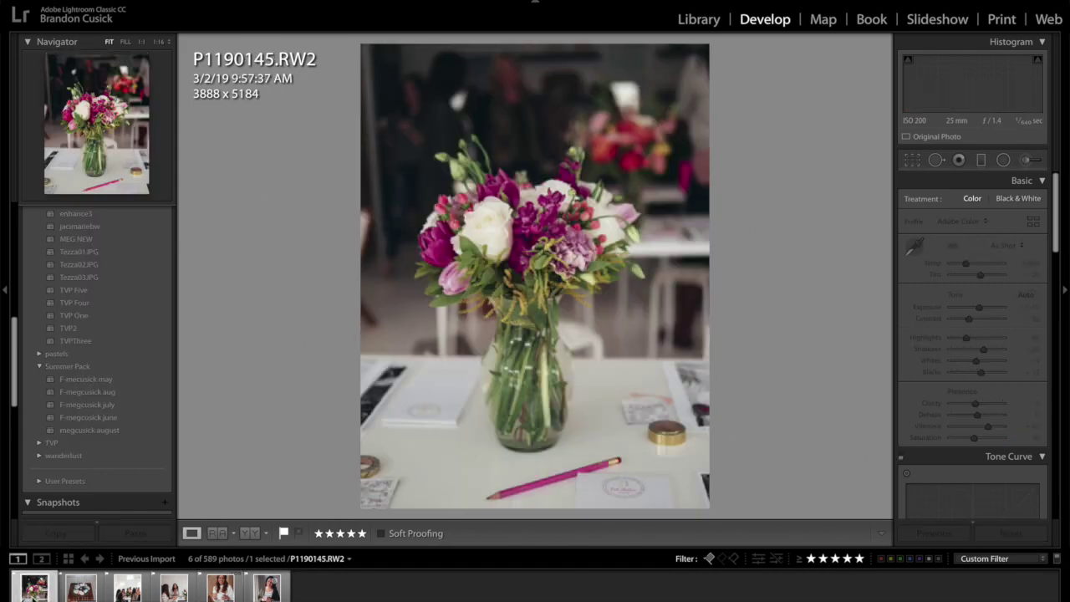
{"action": "left_click", "coordinate": [81, 588]}
{"action": "left_click", "coordinate": [127, 588]}
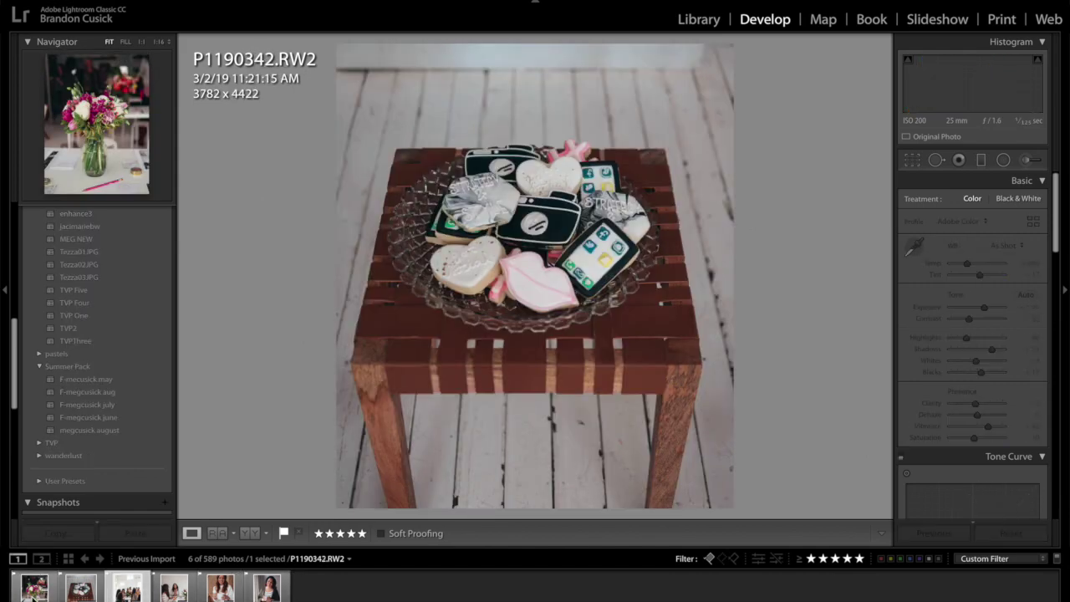
{"action": "left_click", "coordinate": [174, 588]}
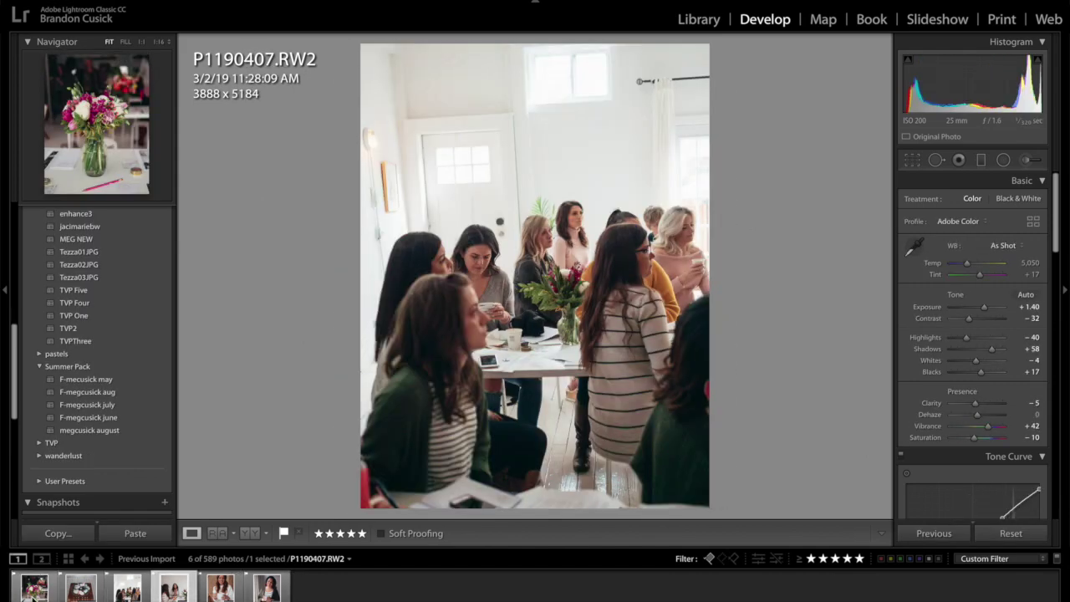
{"action": "left_click", "coordinate": [221, 588]}
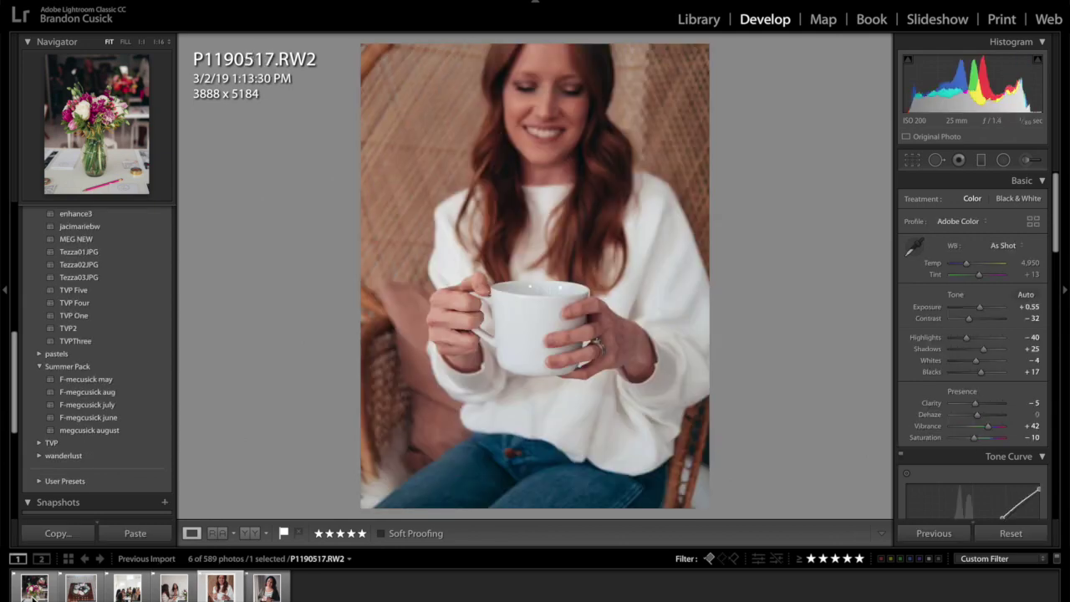
{"action": "left_click", "coordinate": [267, 588]}
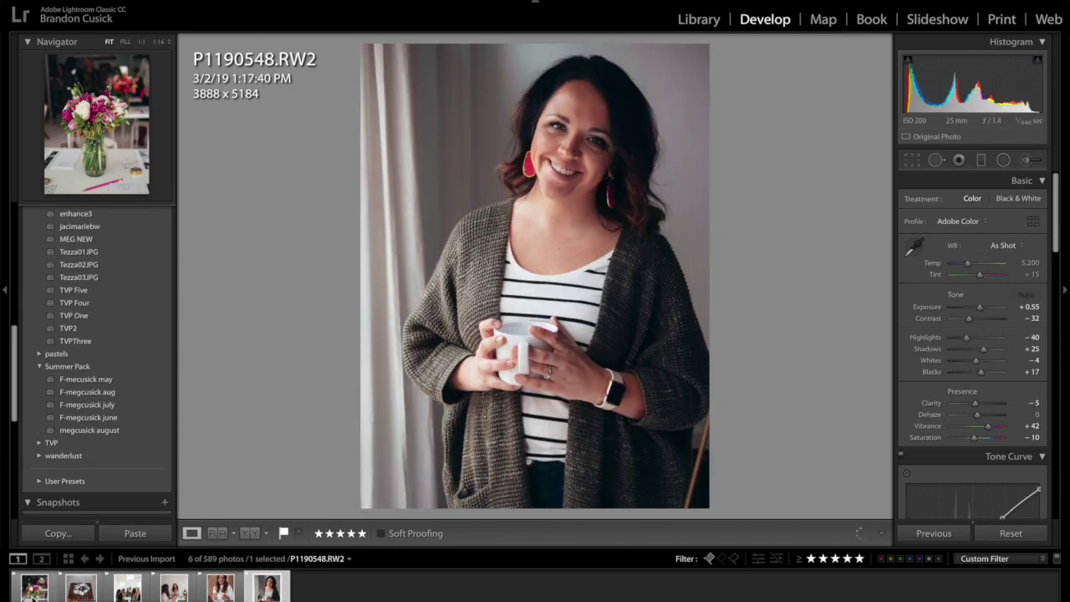